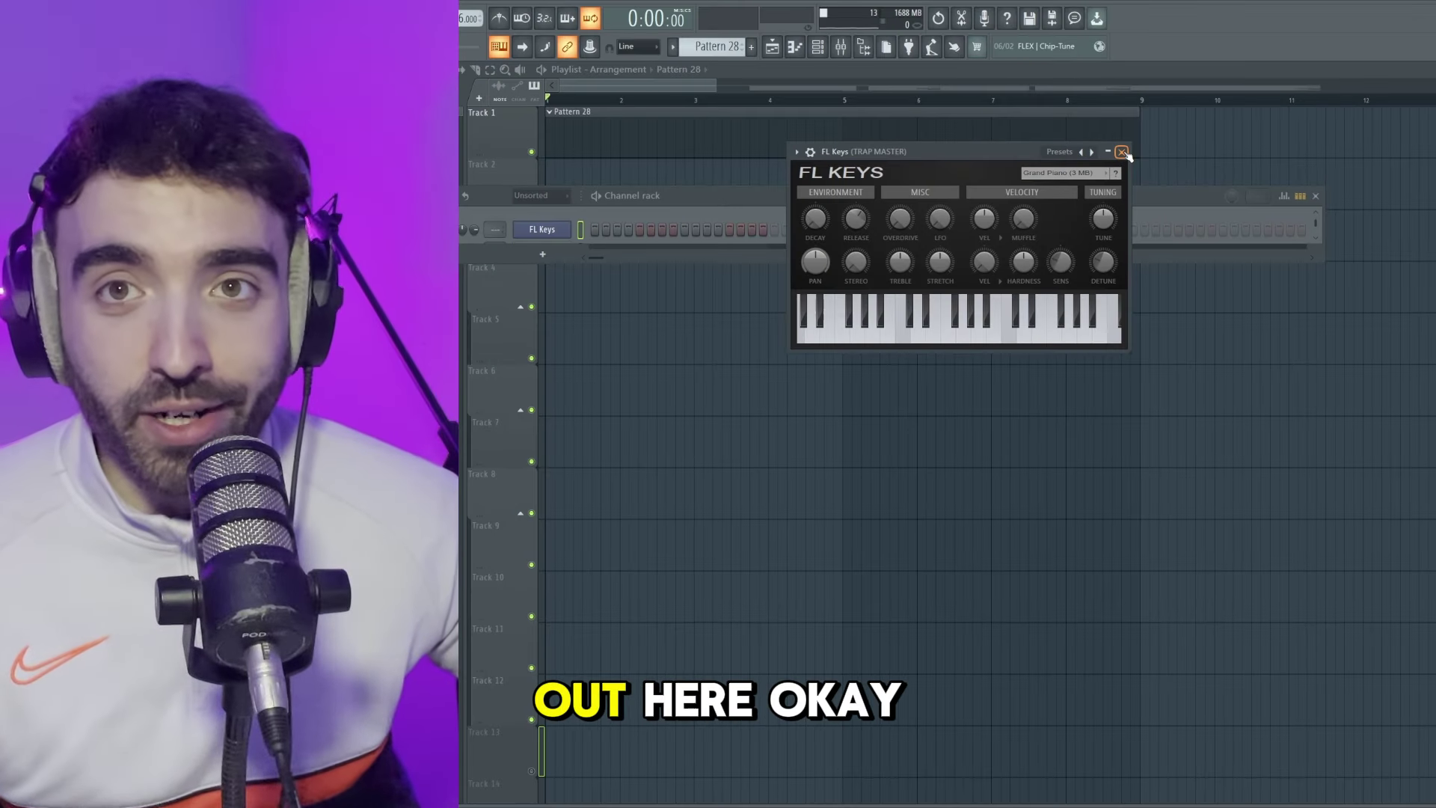
Open the FL Keys piano roll and turn on scale highlighting from the View options.
key("F7")
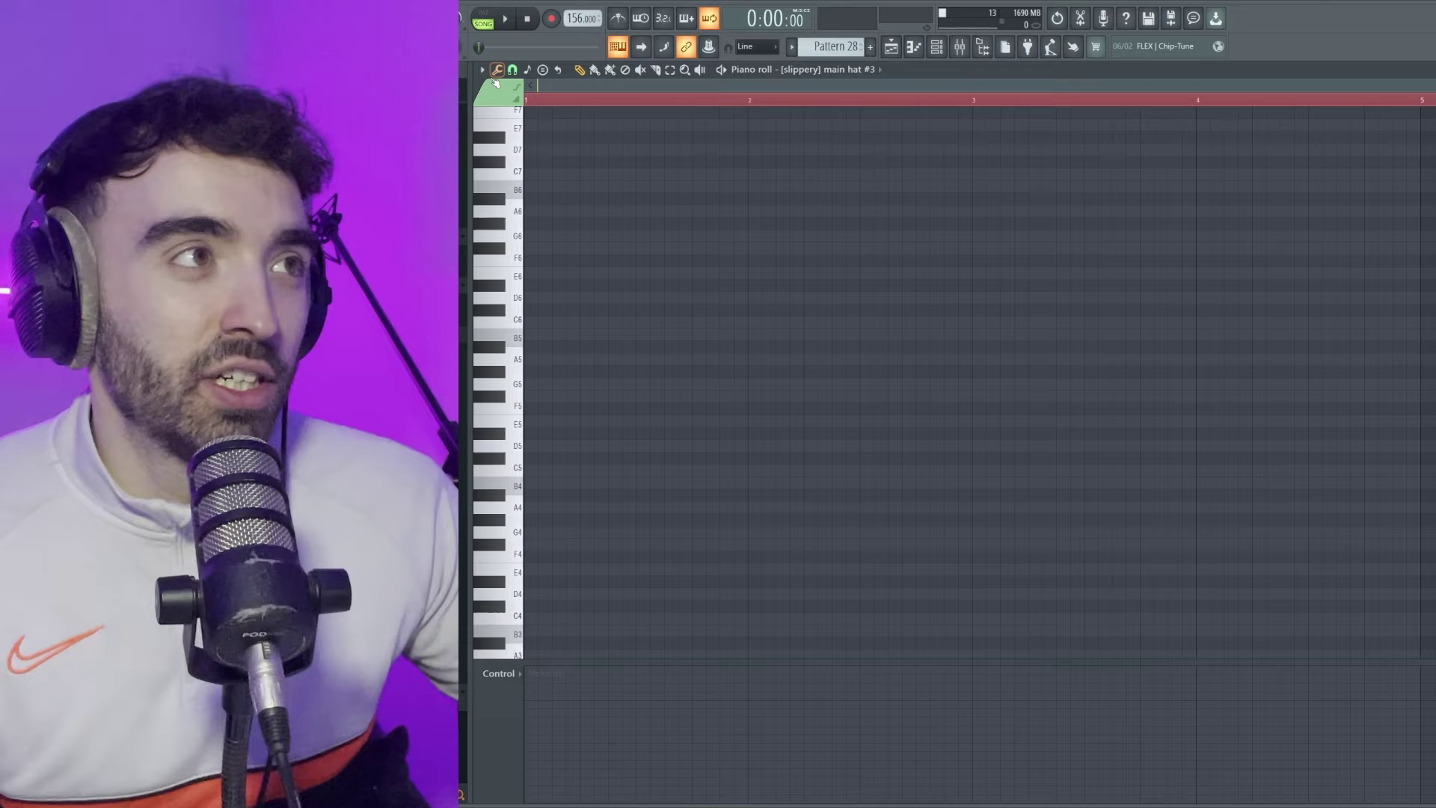
left_click(482, 70)
mouse_move(505, 135)
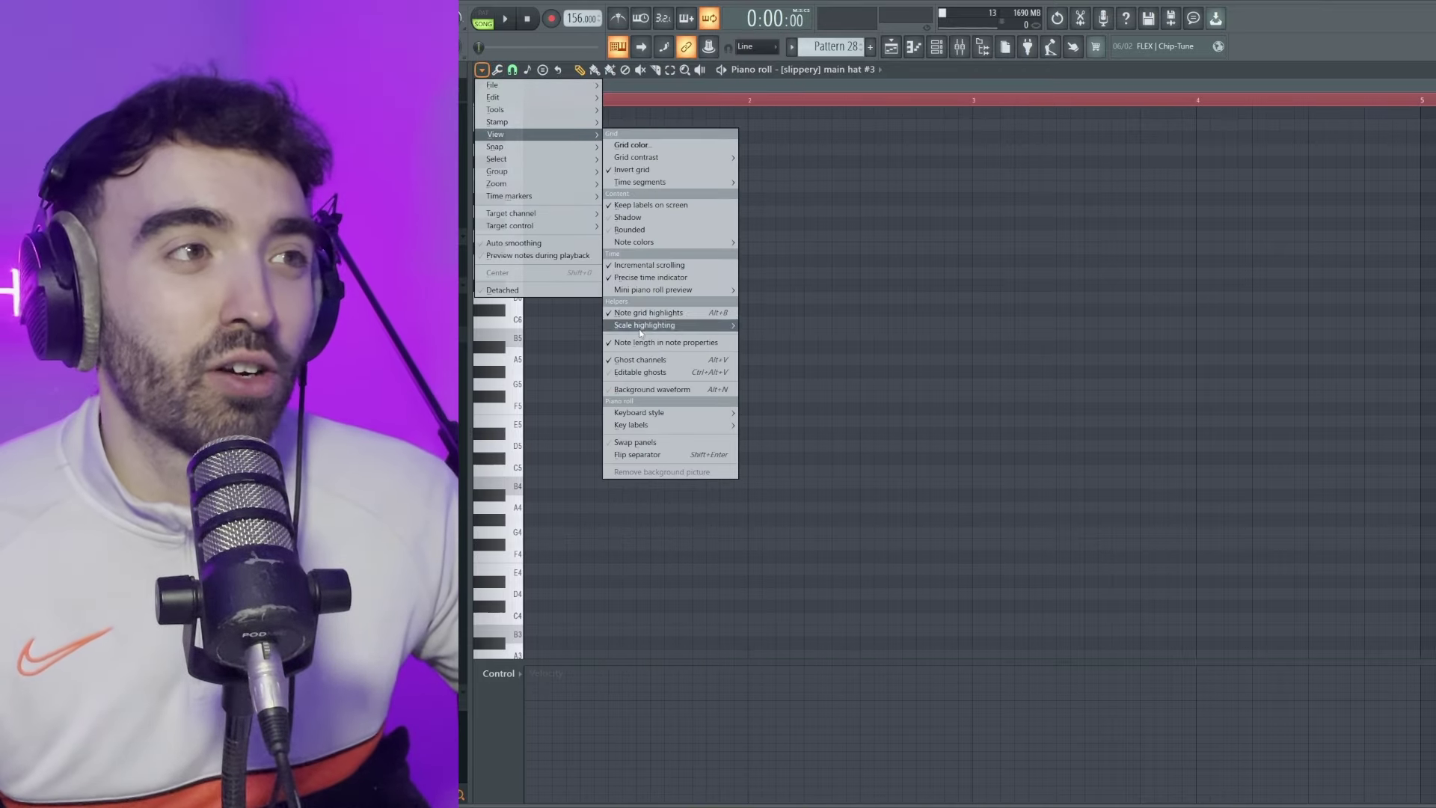
mouse_move(655, 324)
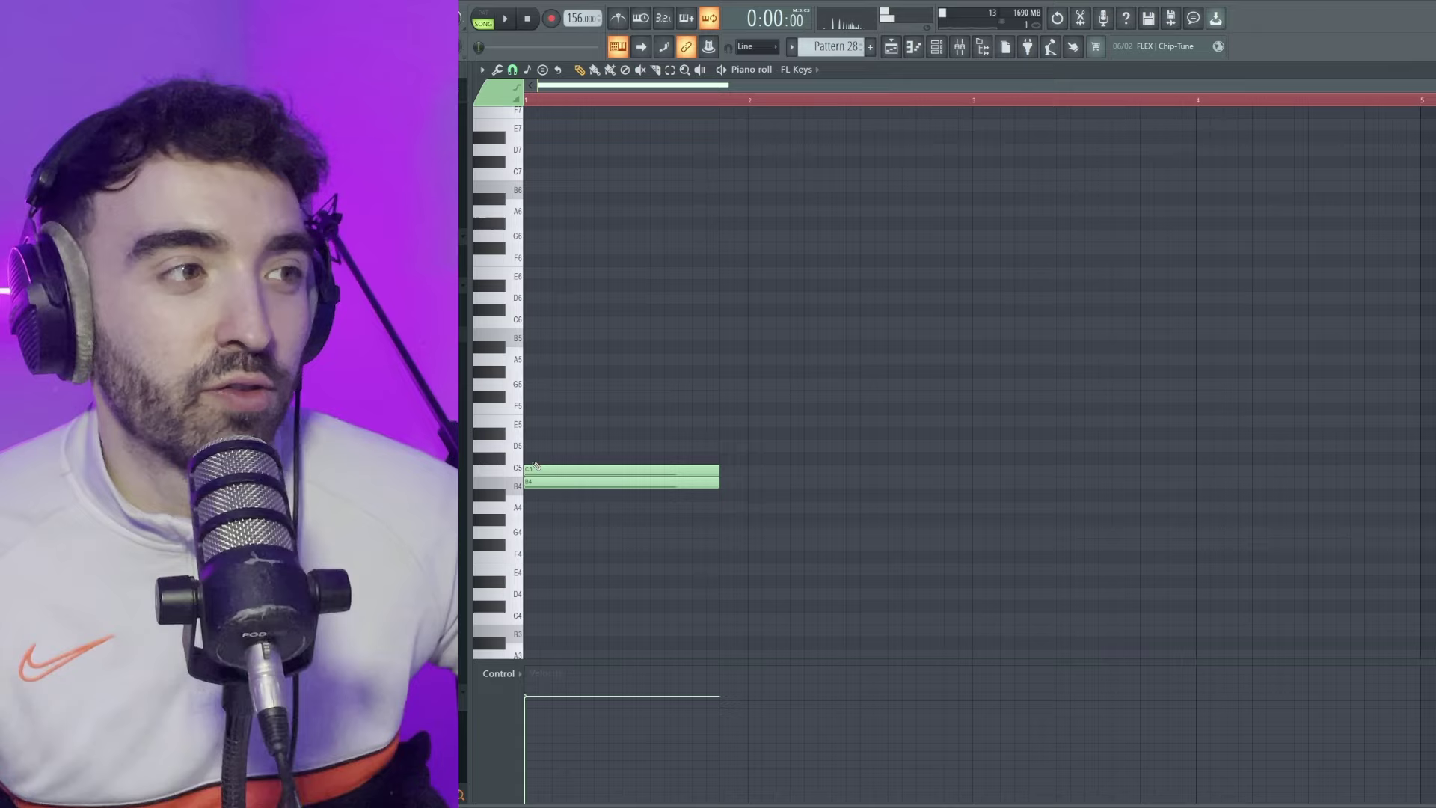
Place a test note, delete it, then place a second note near bar 2.
left_click(525, 421)
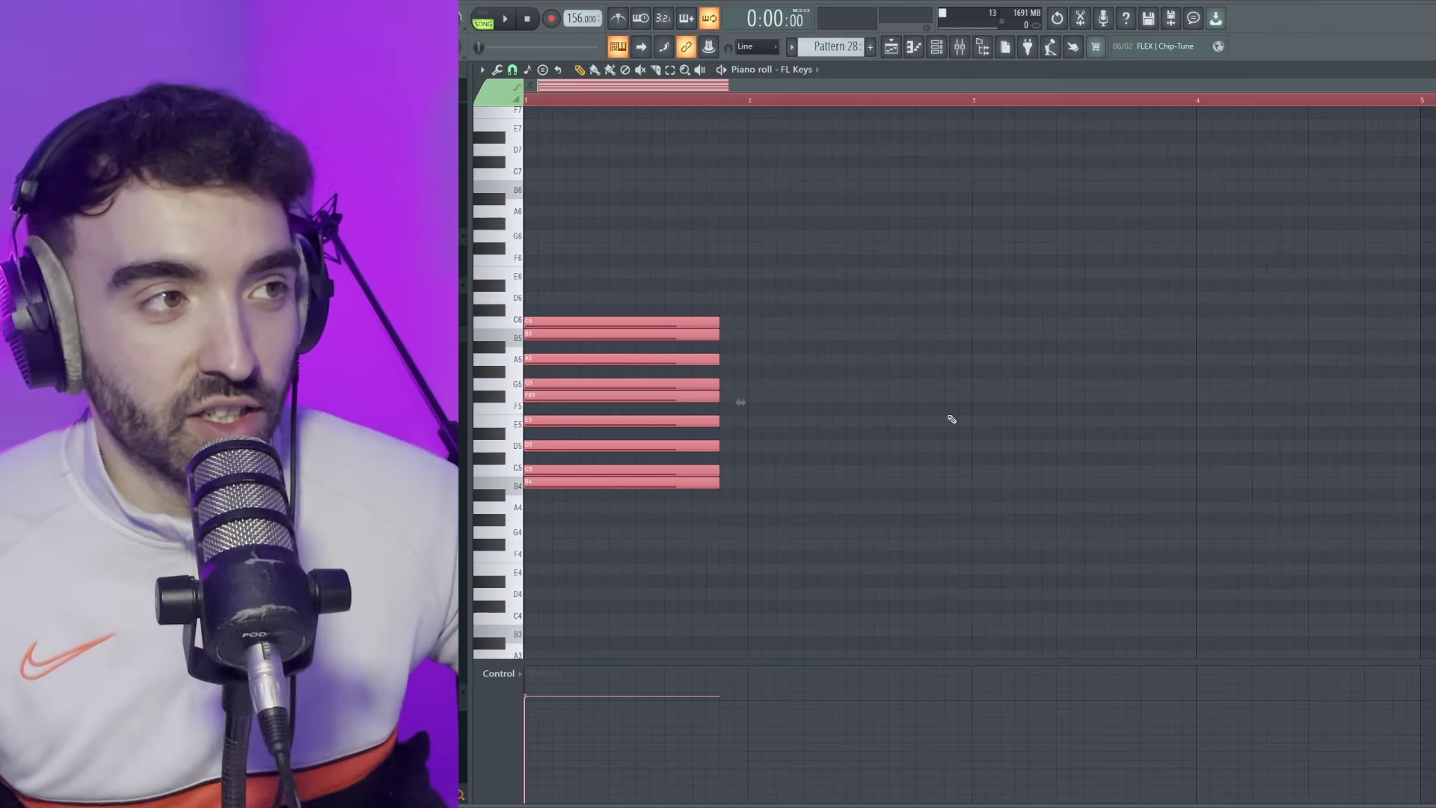
key("Delete")
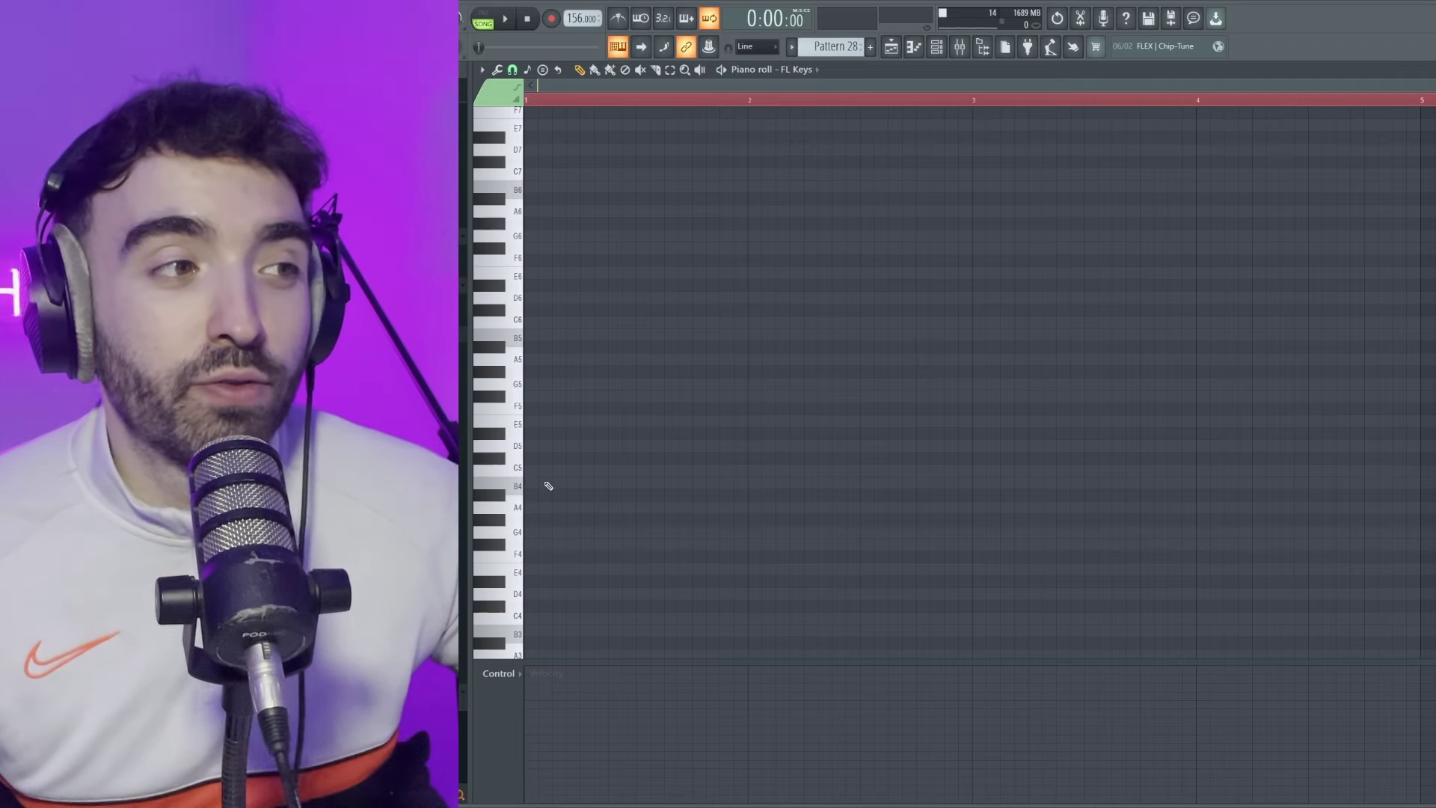
left_click(748, 471)
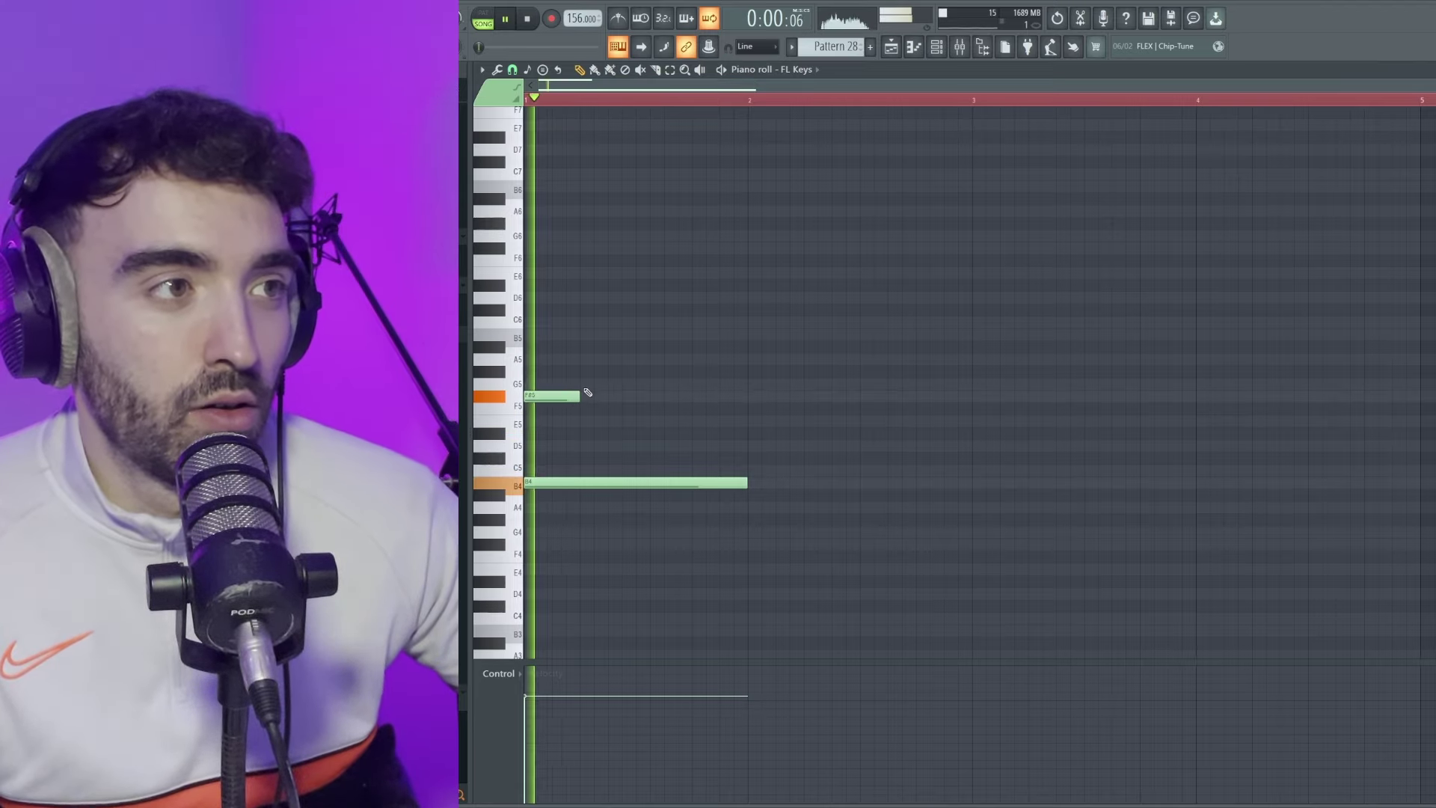
Draw G5, F#5 and G5 notes on beats 2–4 over the held B4.
left_click(595, 384)
left_click(653, 397)
left_click(709, 384)
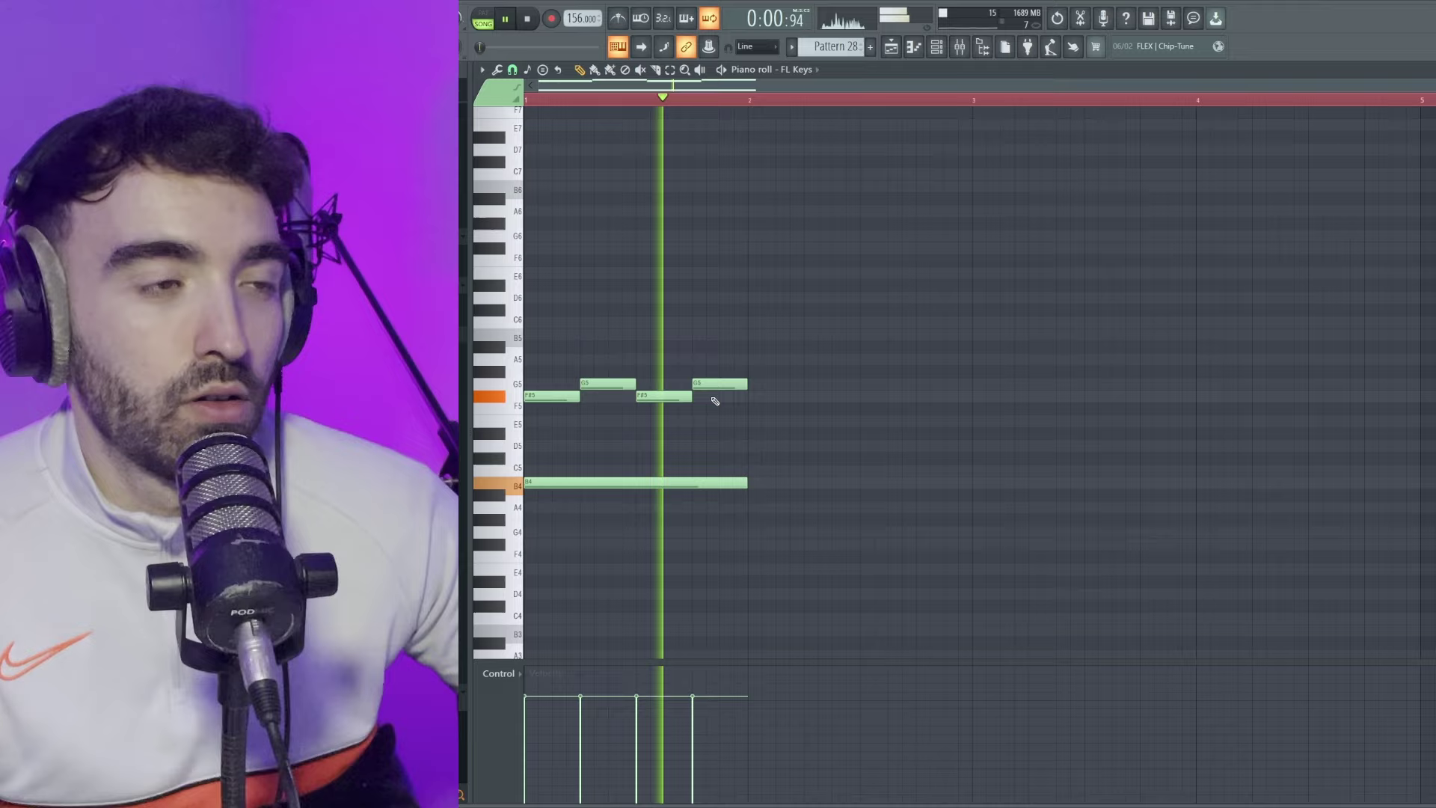
Duplicate the one-bar figure with Ctrl+B until it fills eight bars.
key("ctrl+a")
key("ctrl+b")
left_click(1027, 516)
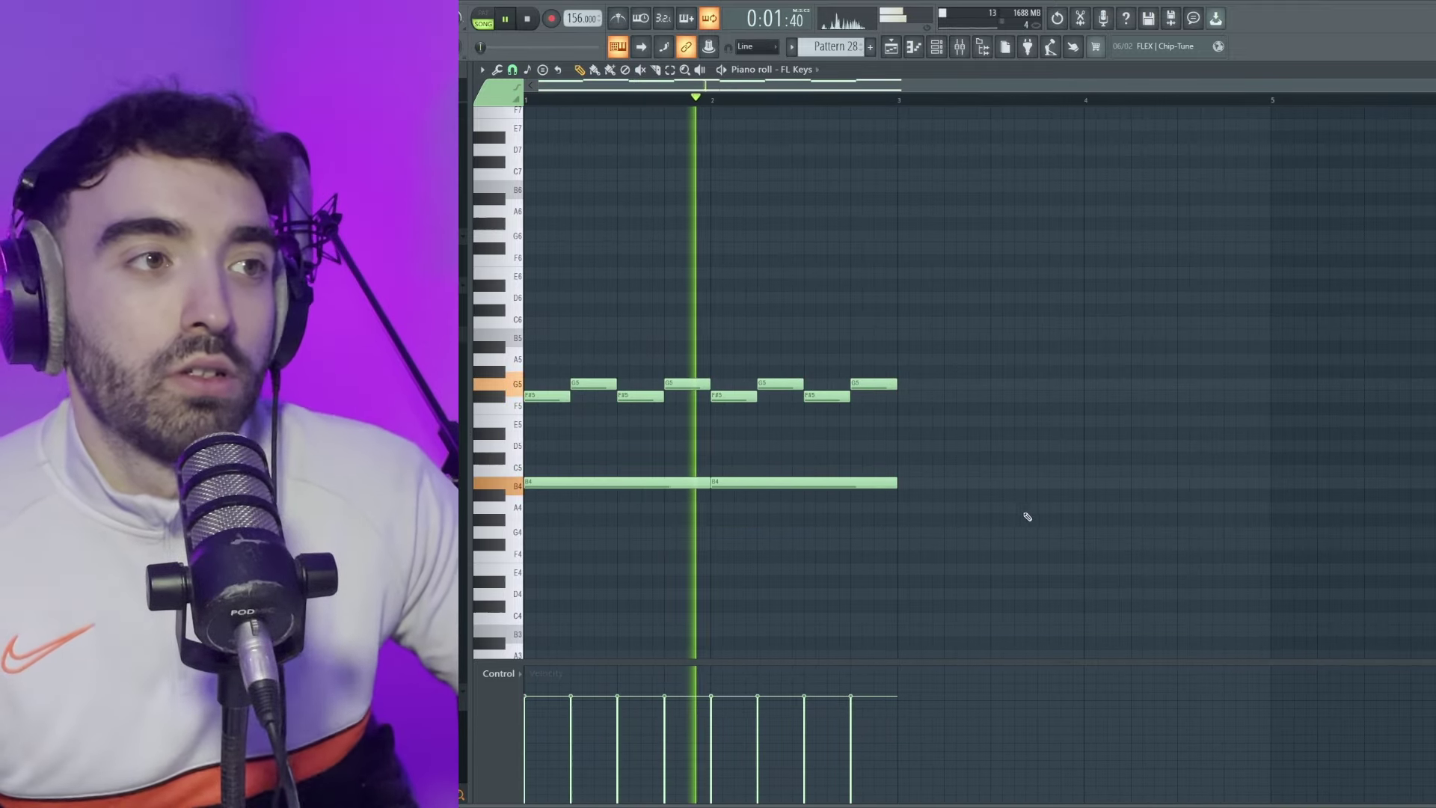
key("ctrl+a")
key("ctrl+b")
left_click(795, 346)
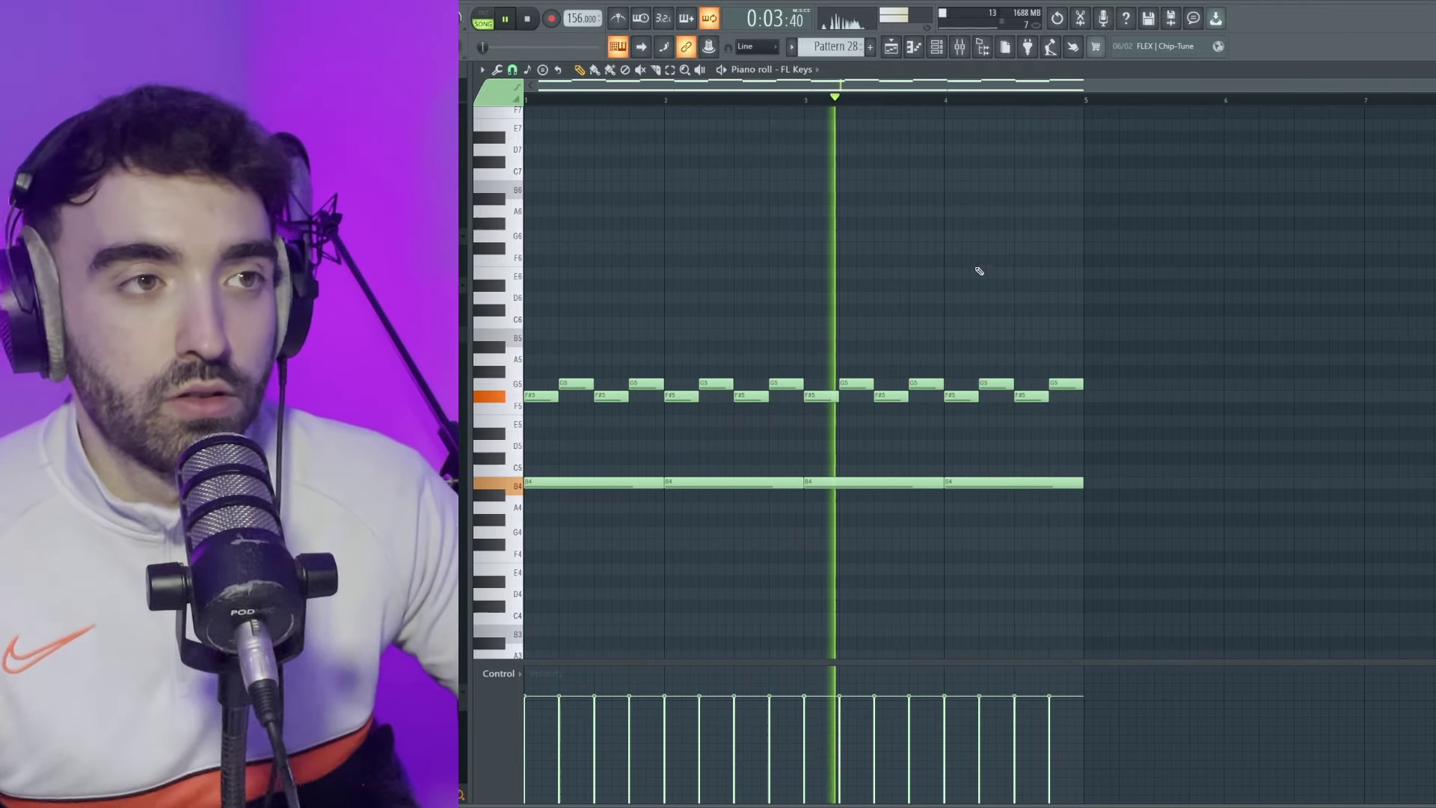
key("ctrl+a")
key("ctrl+b")
left_click(1158, 469)
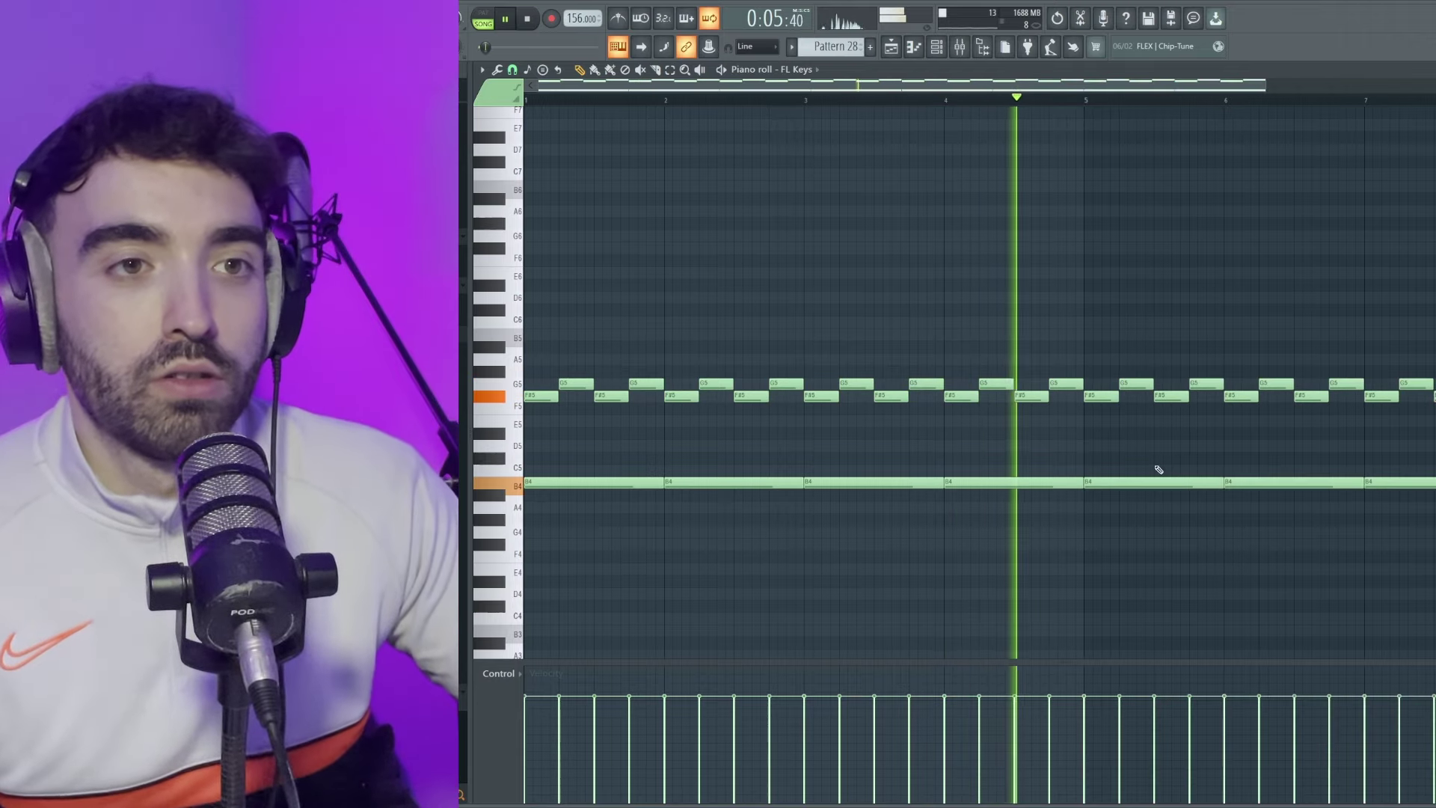
Raise the bars 5–8 bass notes to C5 and drop the final G5 to E5.
left_click_drag(1158, 469, 1307, 486)
key("space")
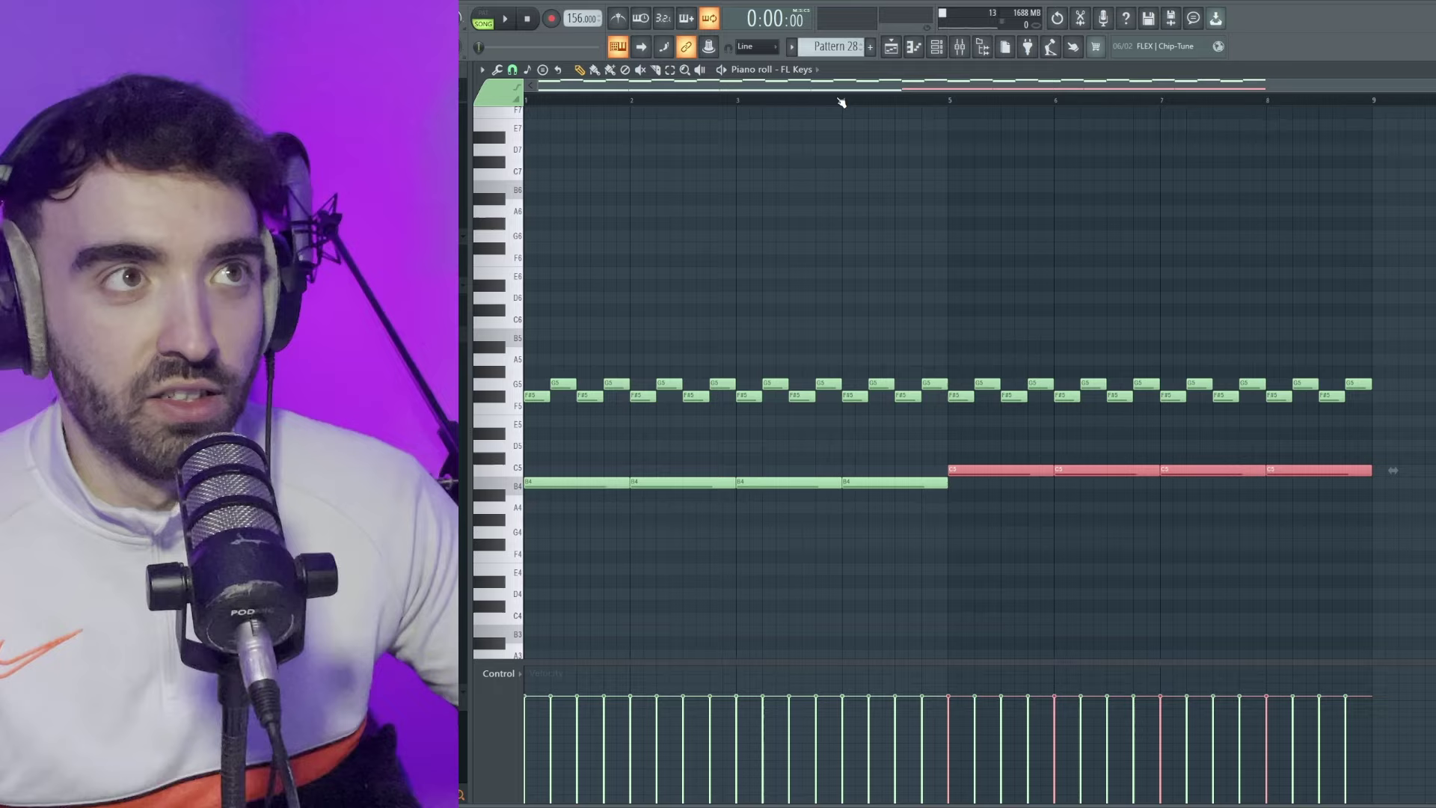
left_click(1115, 199)
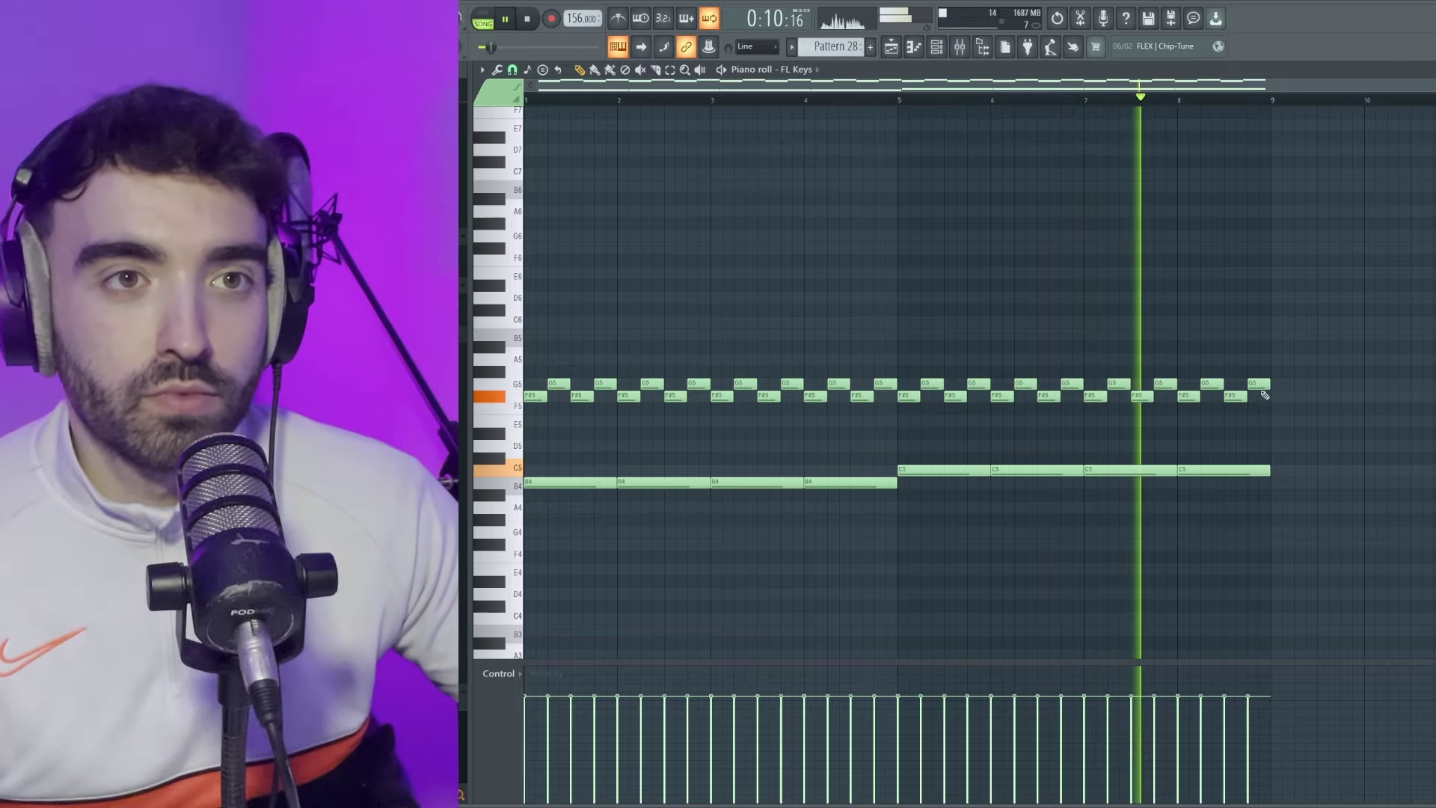
left_click_drag(1259, 384, 1258, 426)
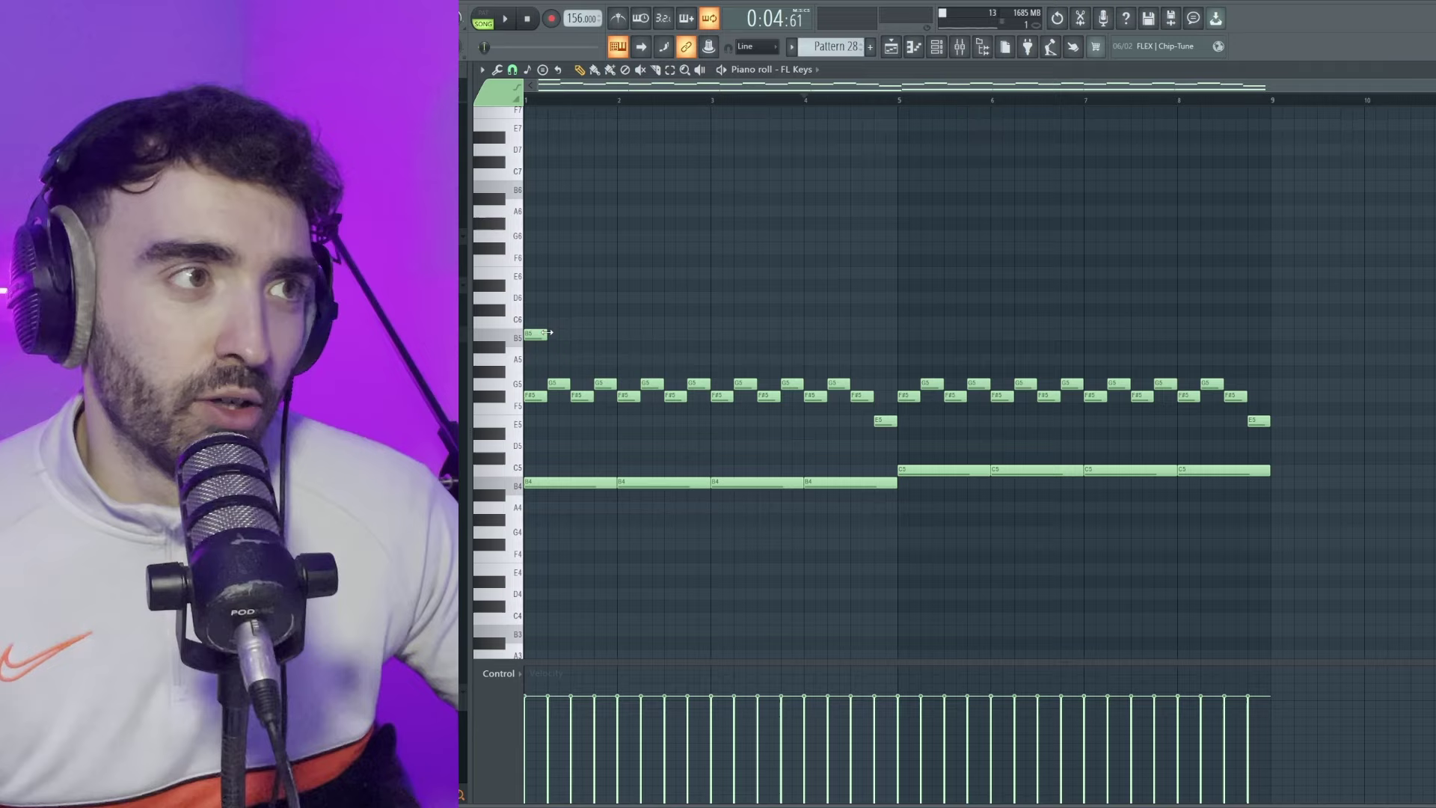
Move the B5 accent to bar 2 and add C6 notes at bars 5 and 6.
right_click(545, 334)
key("space")
left_click(620, 334)
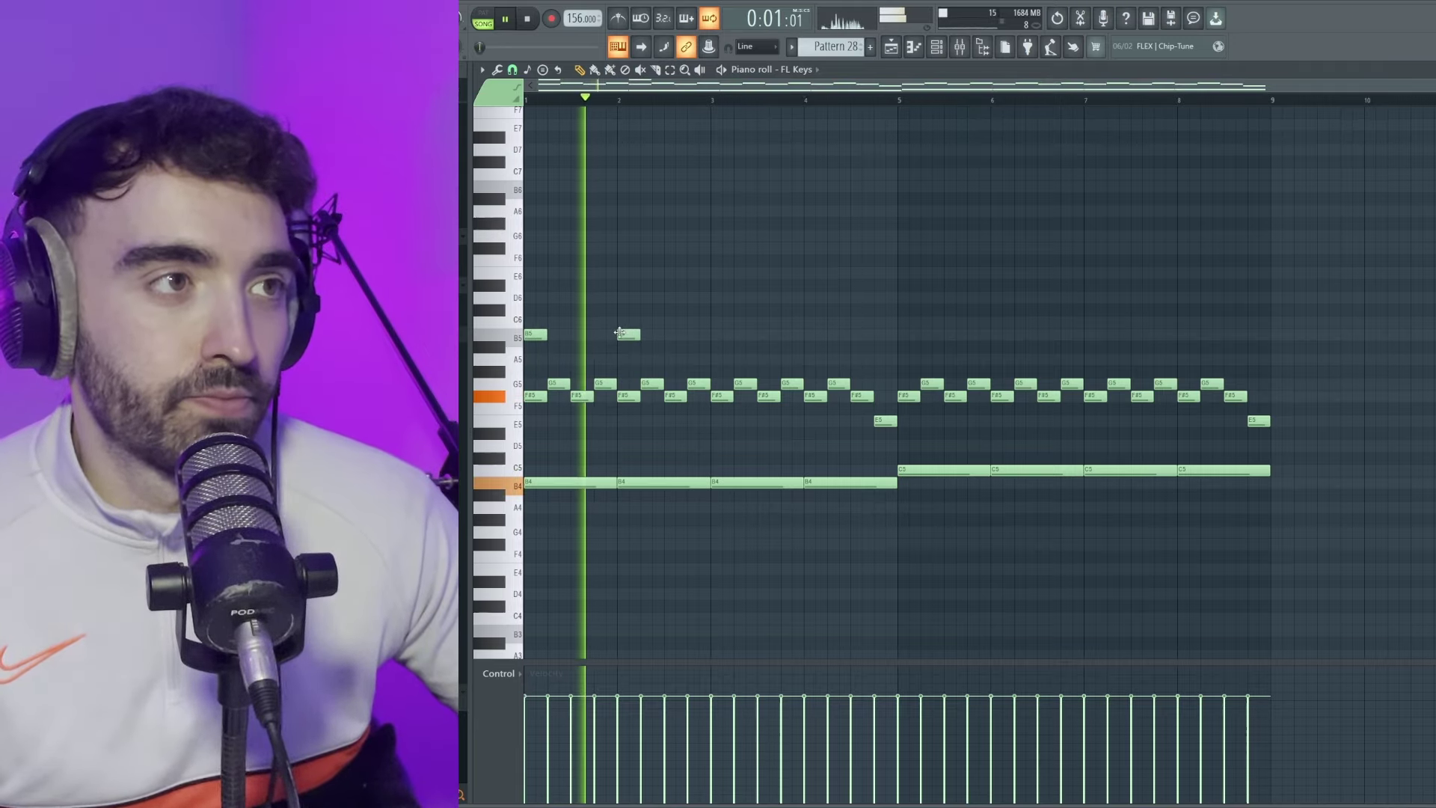
left_click(901, 324)
left_click(995, 322)
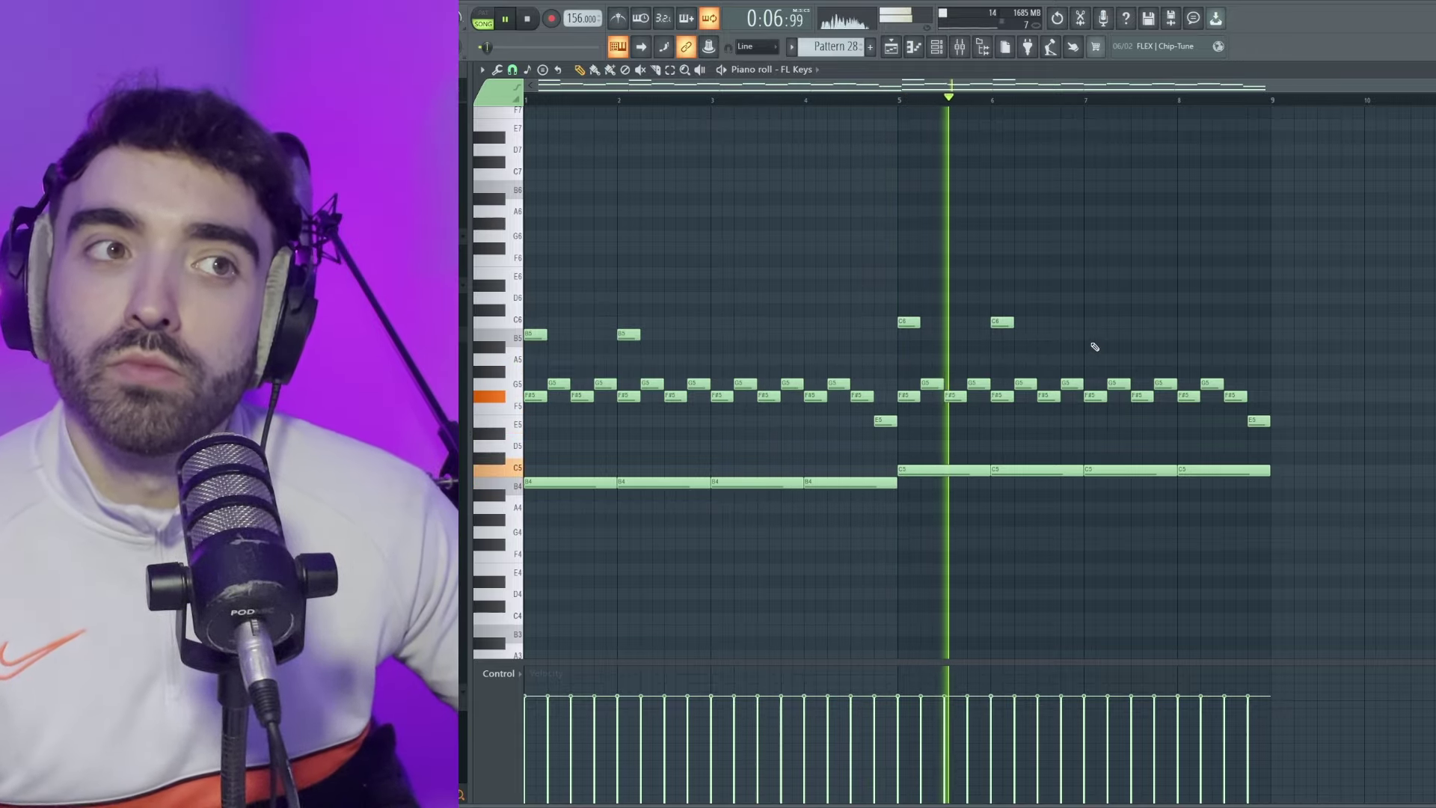
key("space")
Add a B6 note pair at bar 1 and copy pairs to C7 in bars 5 and 7.
scroll(568, 199, "up", 2)
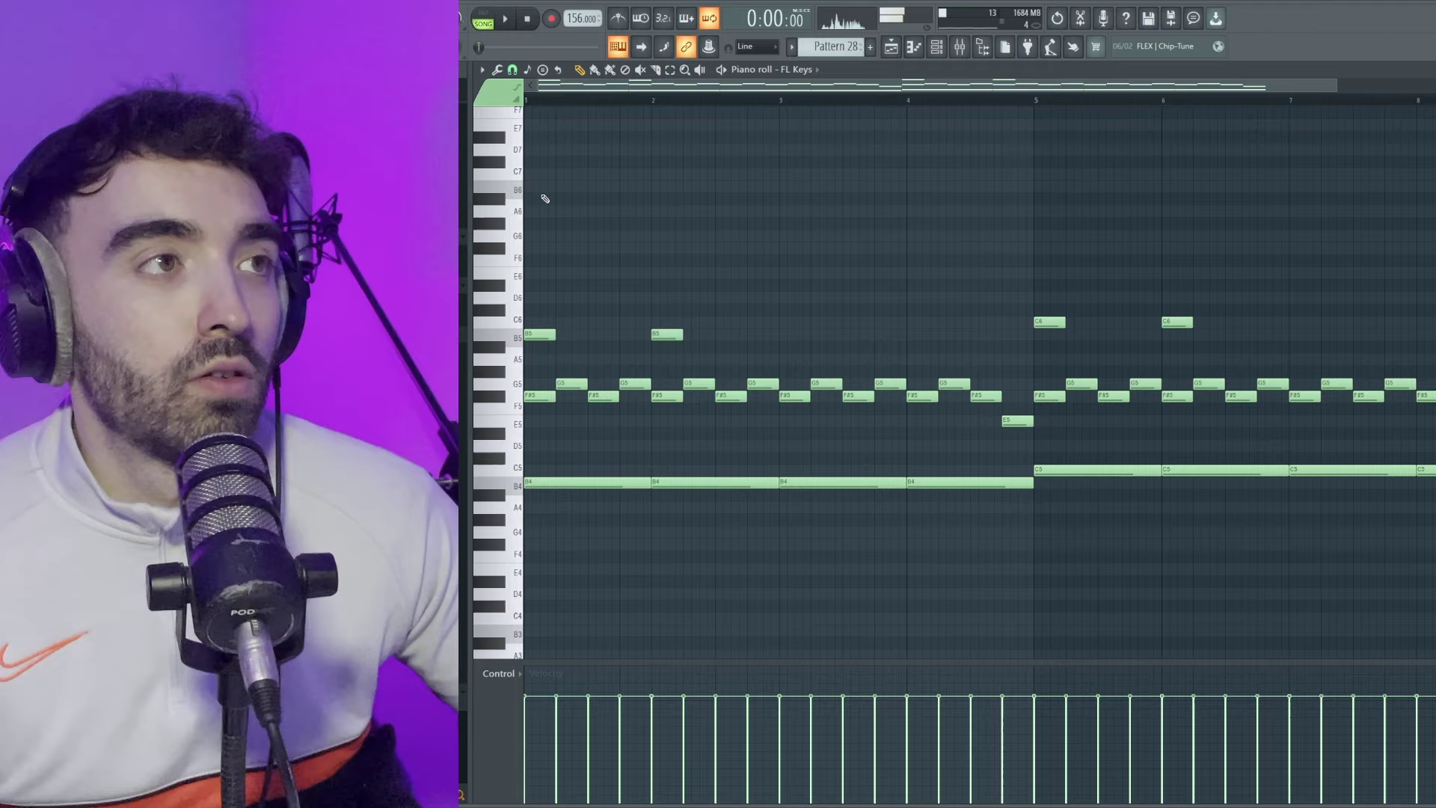
key("space")
left_click(540, 187)
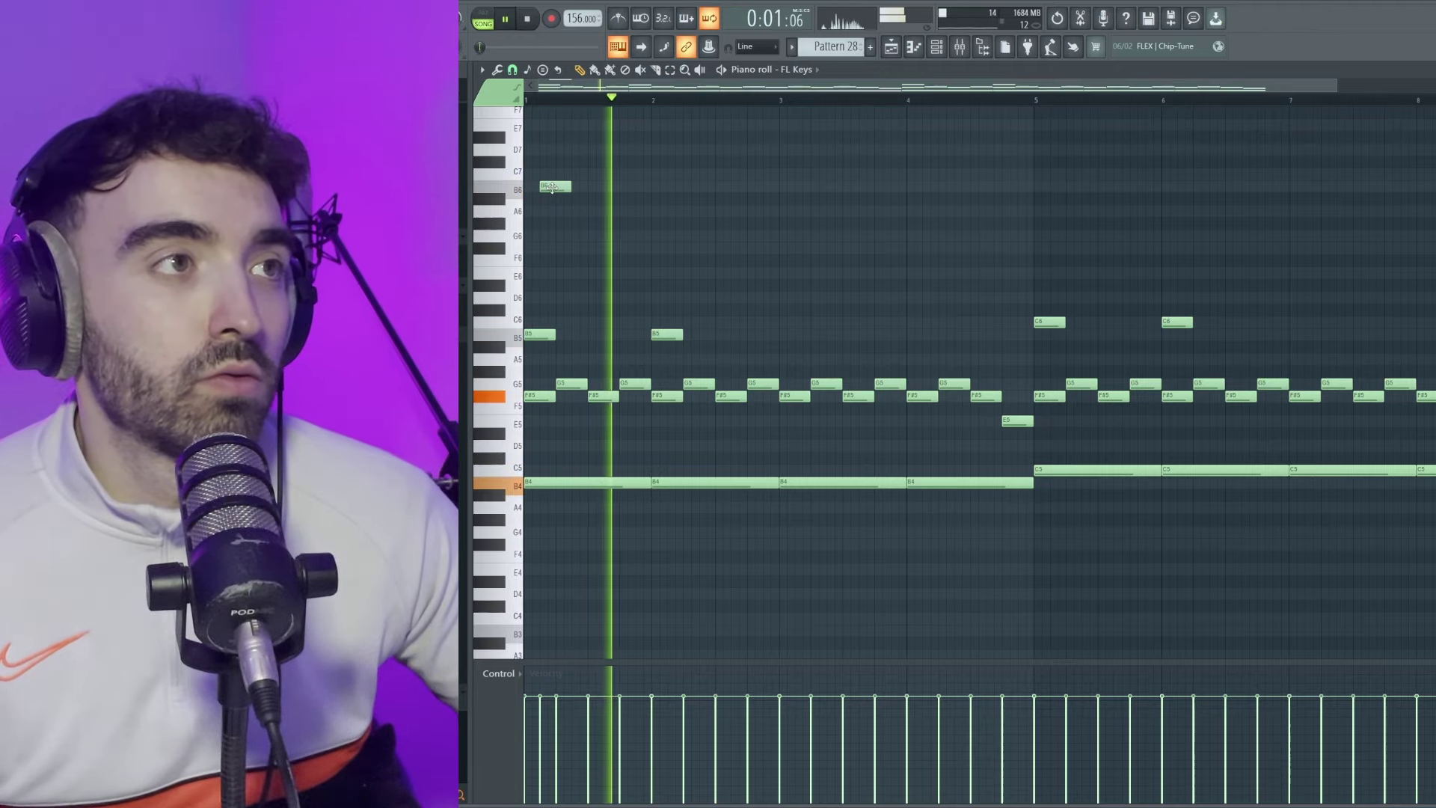
left_click(590, 188)
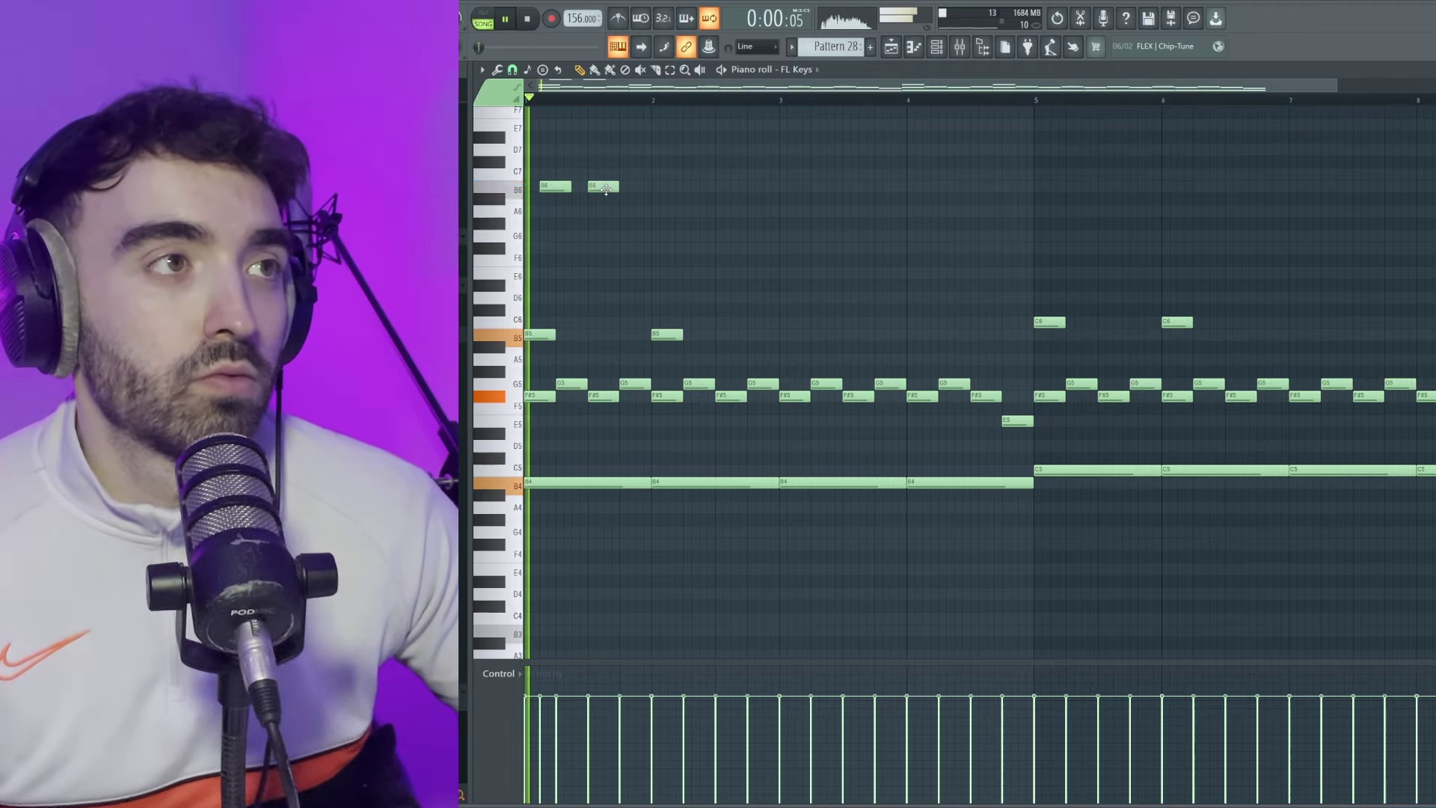
key("space")
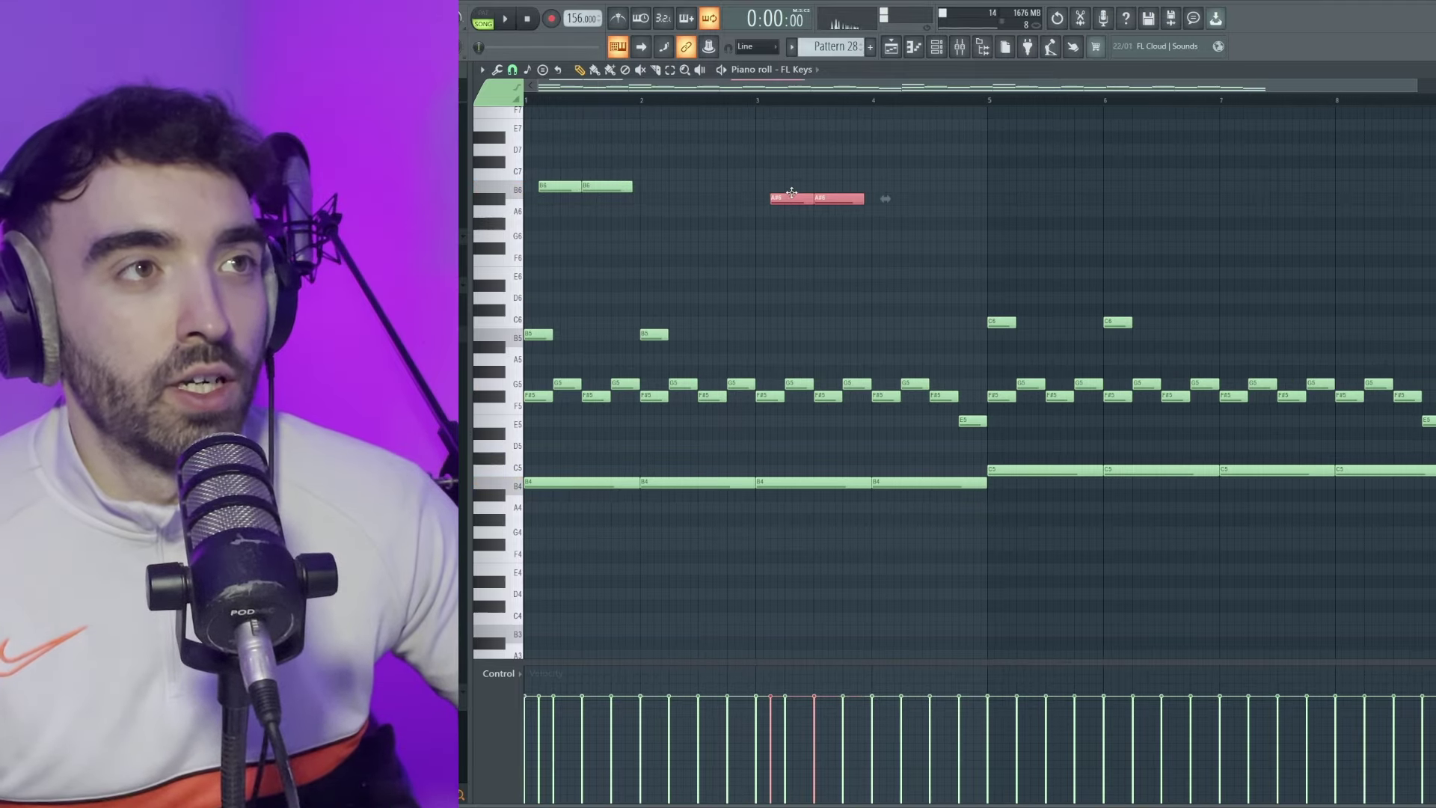
scroll(803, 204, "down", 2)
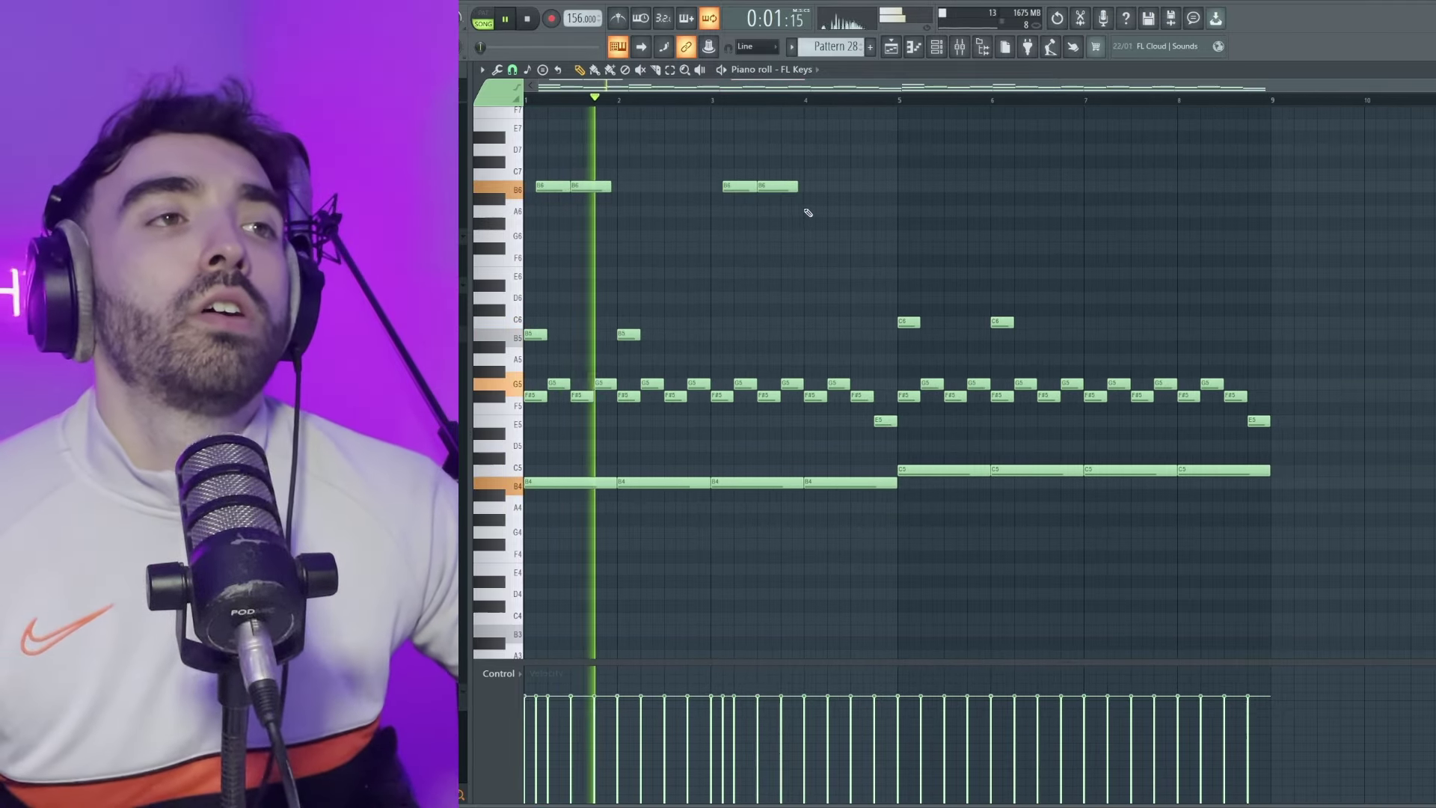
left_click_drag(767, 187, 942, 175)
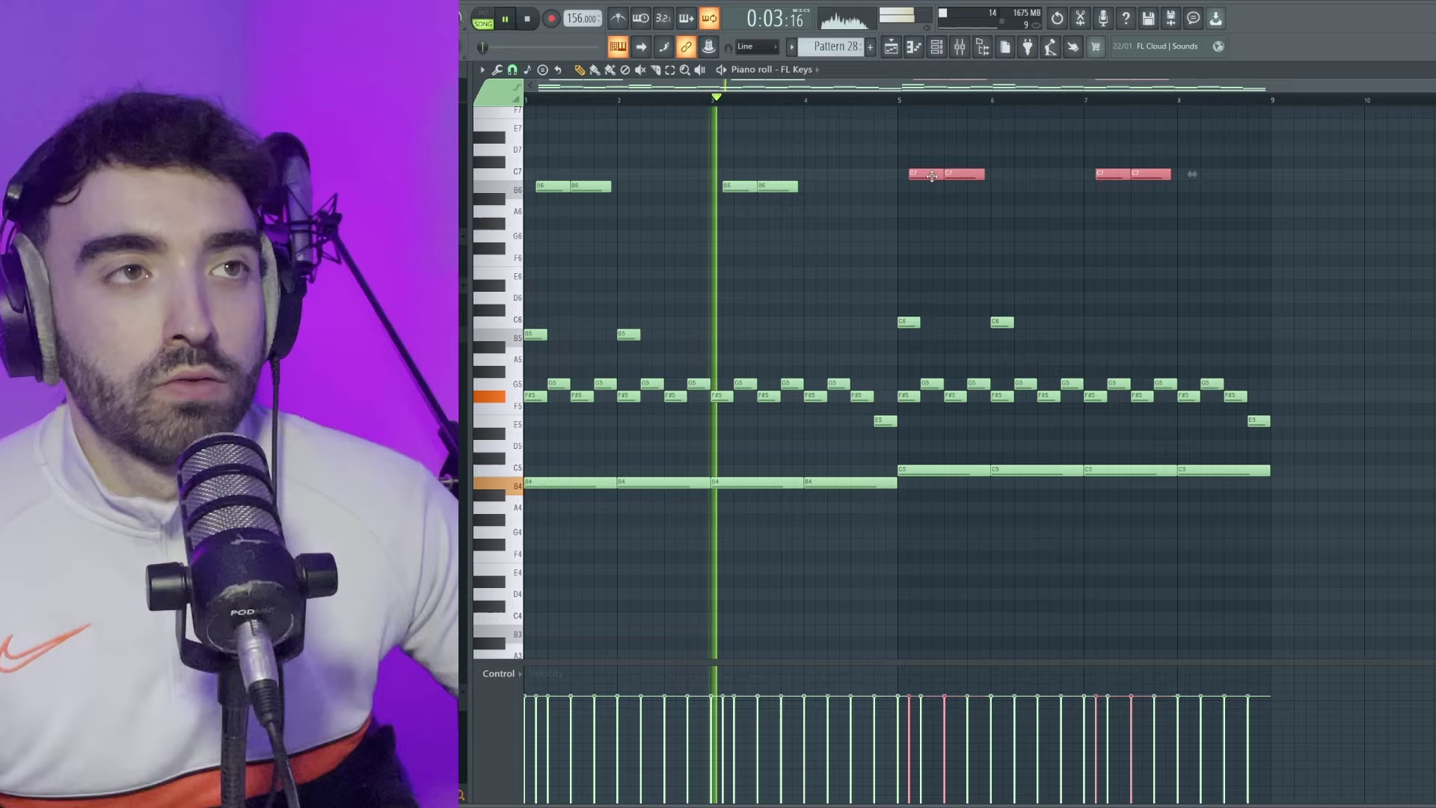
left_click(962, 232)
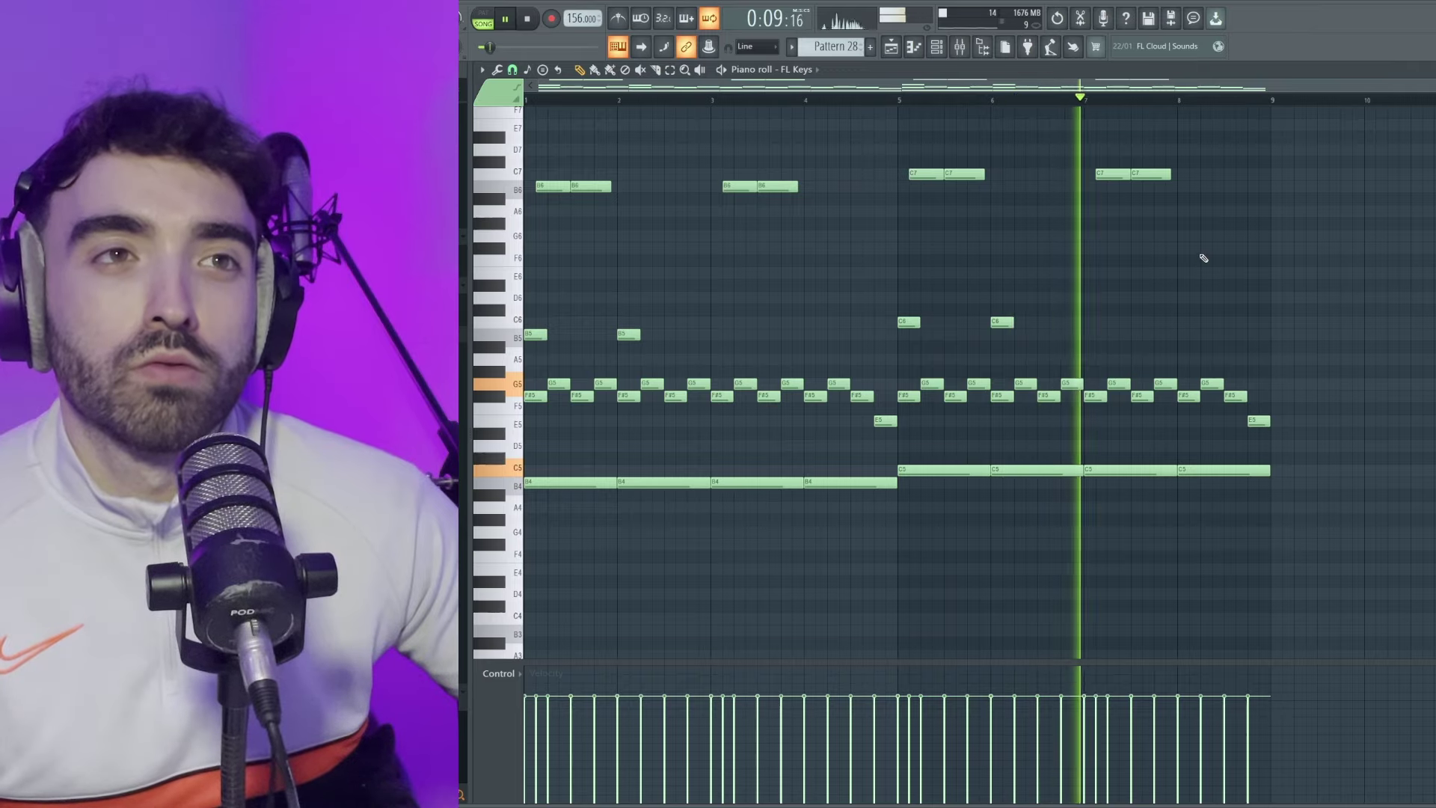
key("space")
Add A5 notes at bars 3 and 4 and copy them two bars later.
double_click(515, 334)
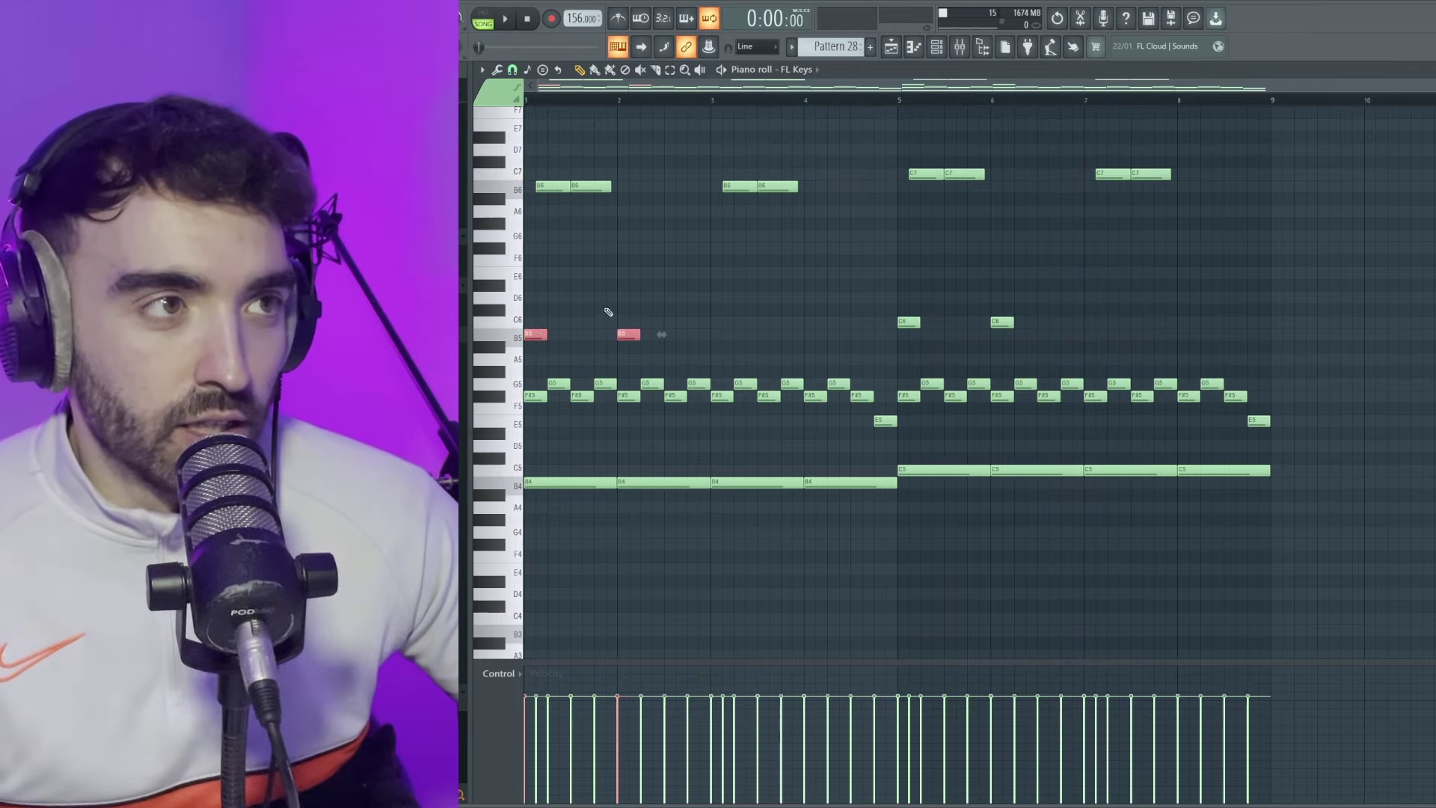
left_click(719, 359)
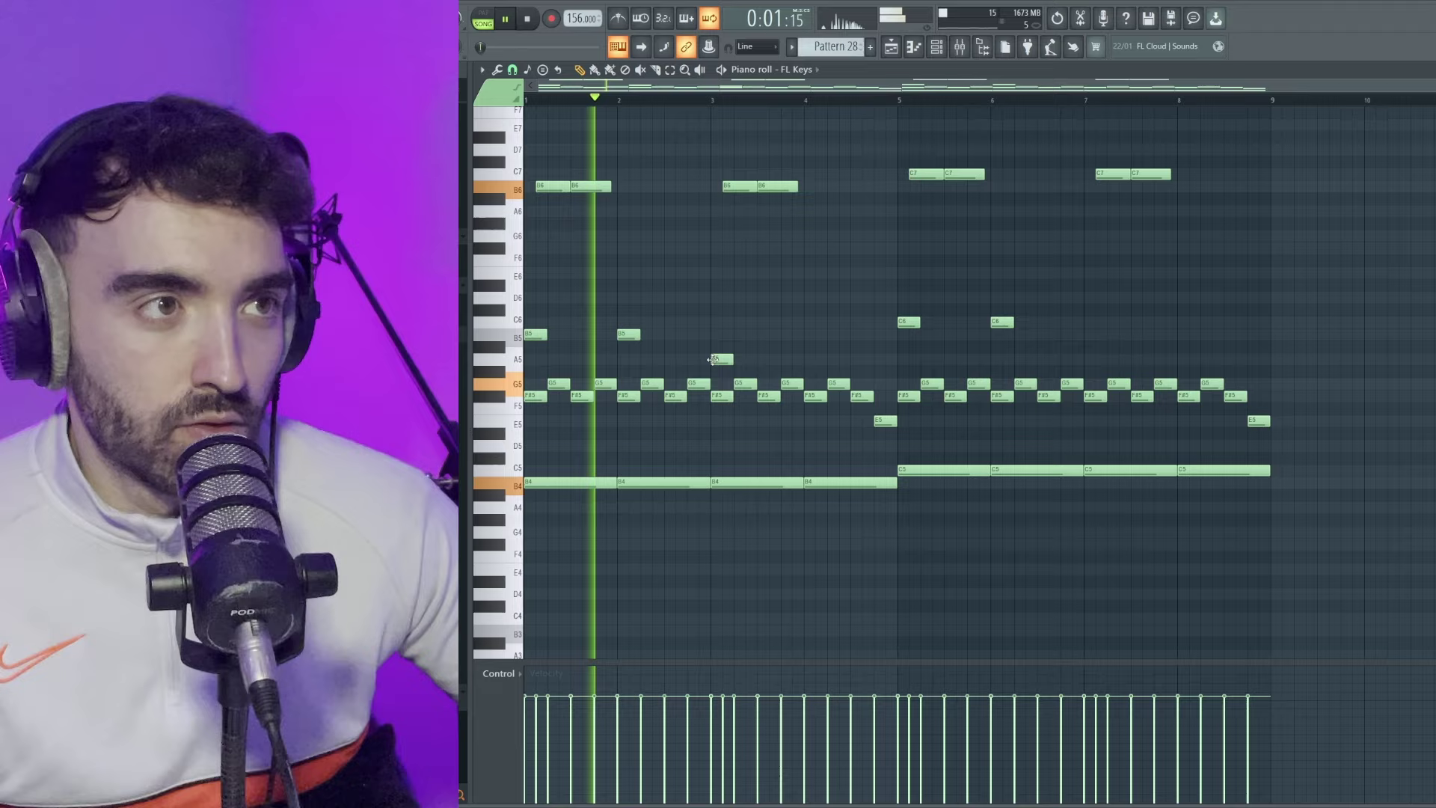
left_click(813, 359)
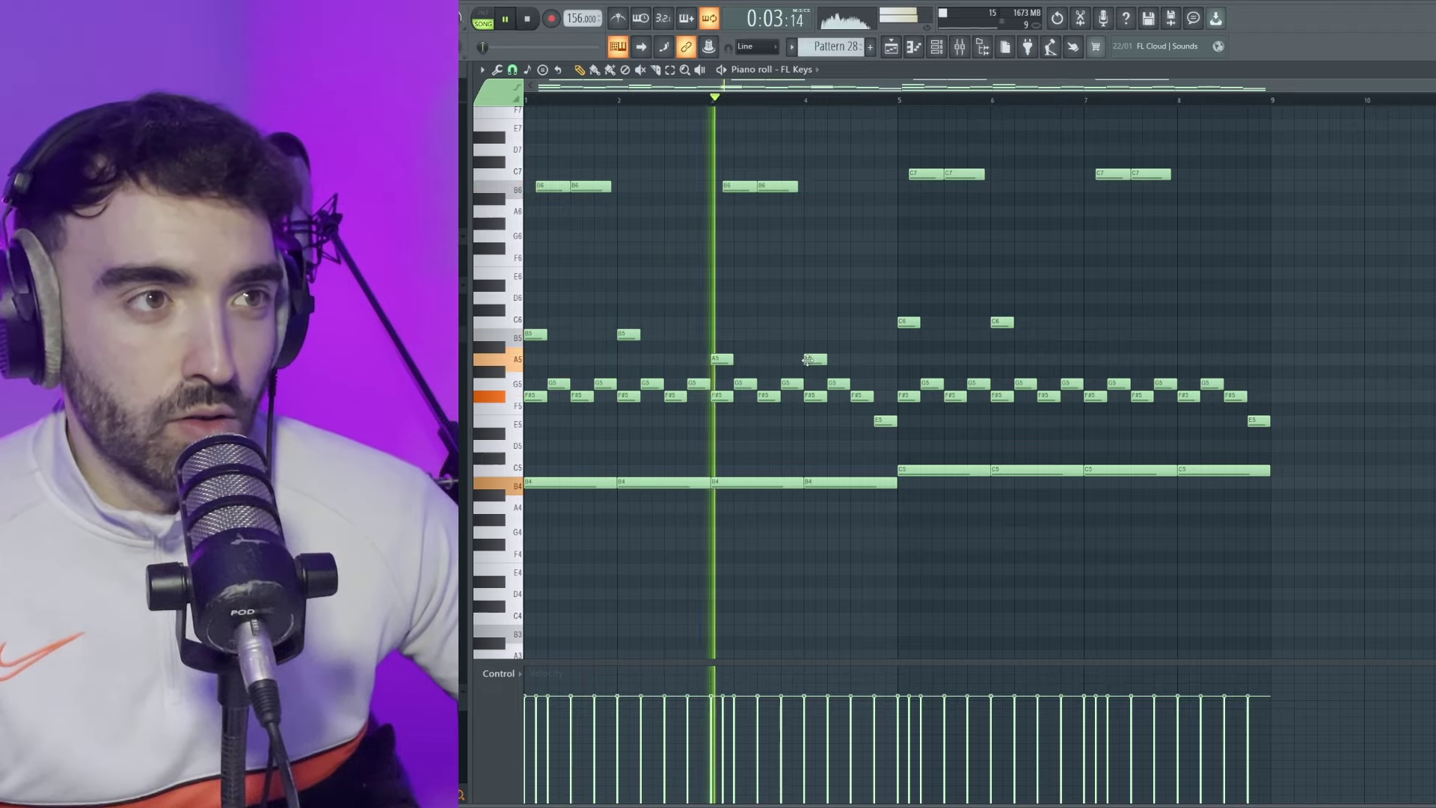
left_click_drag(846, 370, 706, 351)
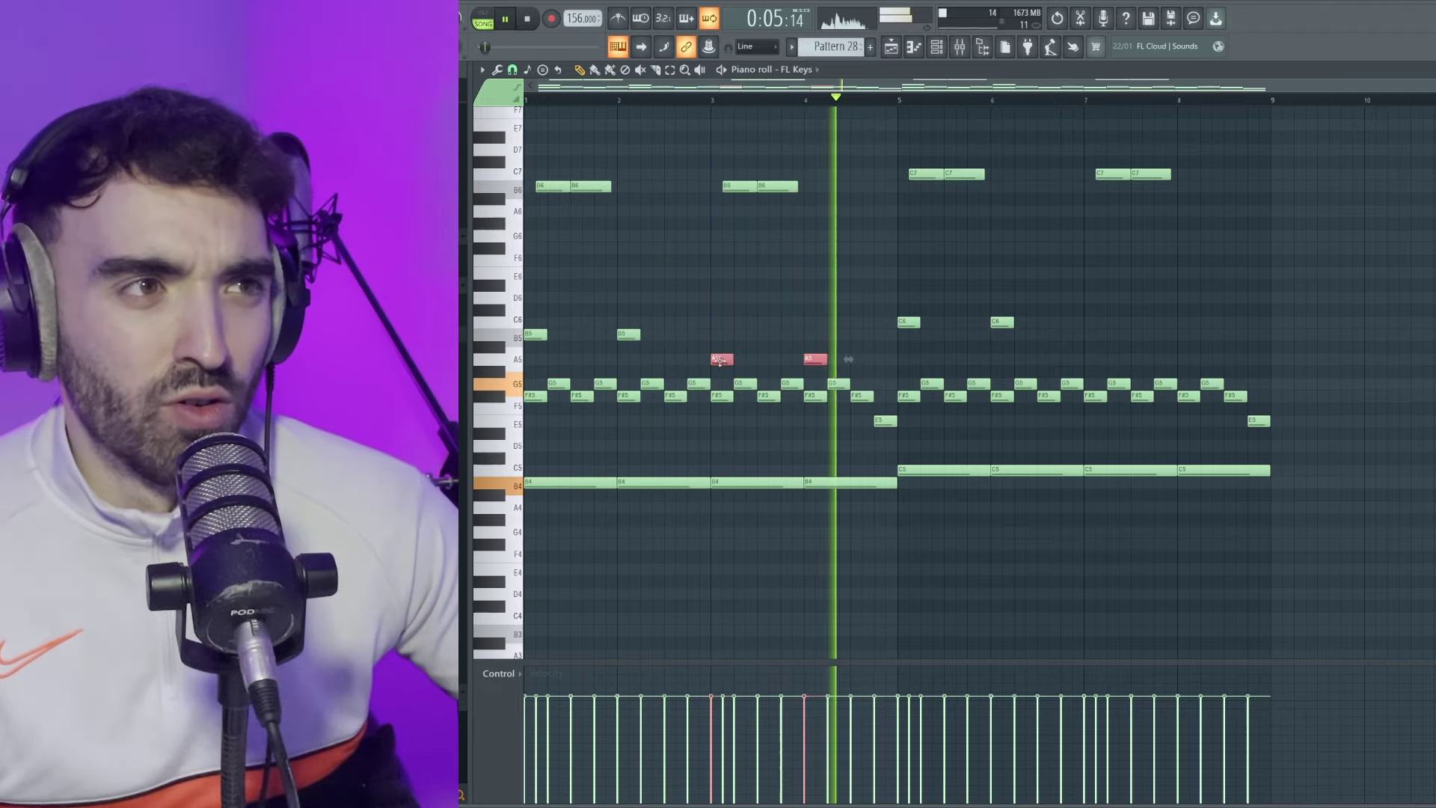
left_click_drag(815, 359, 999, 344)
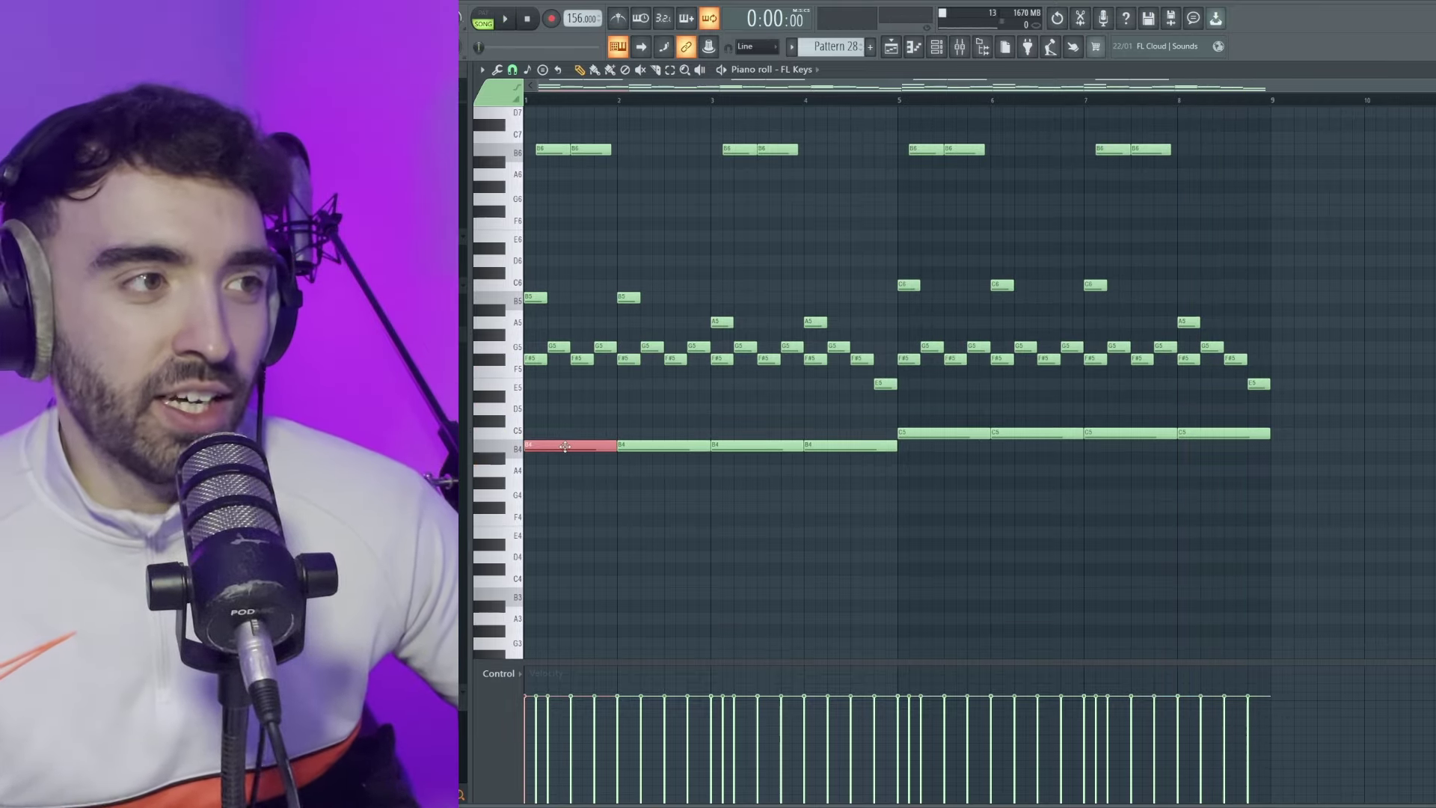
Duplicate the low B2 bass note into bars 5–9 and raise those copies to C3.
scroll(566, 446, "down", 3)
left_click_drag(566, 446, 710, 484)
key("space")
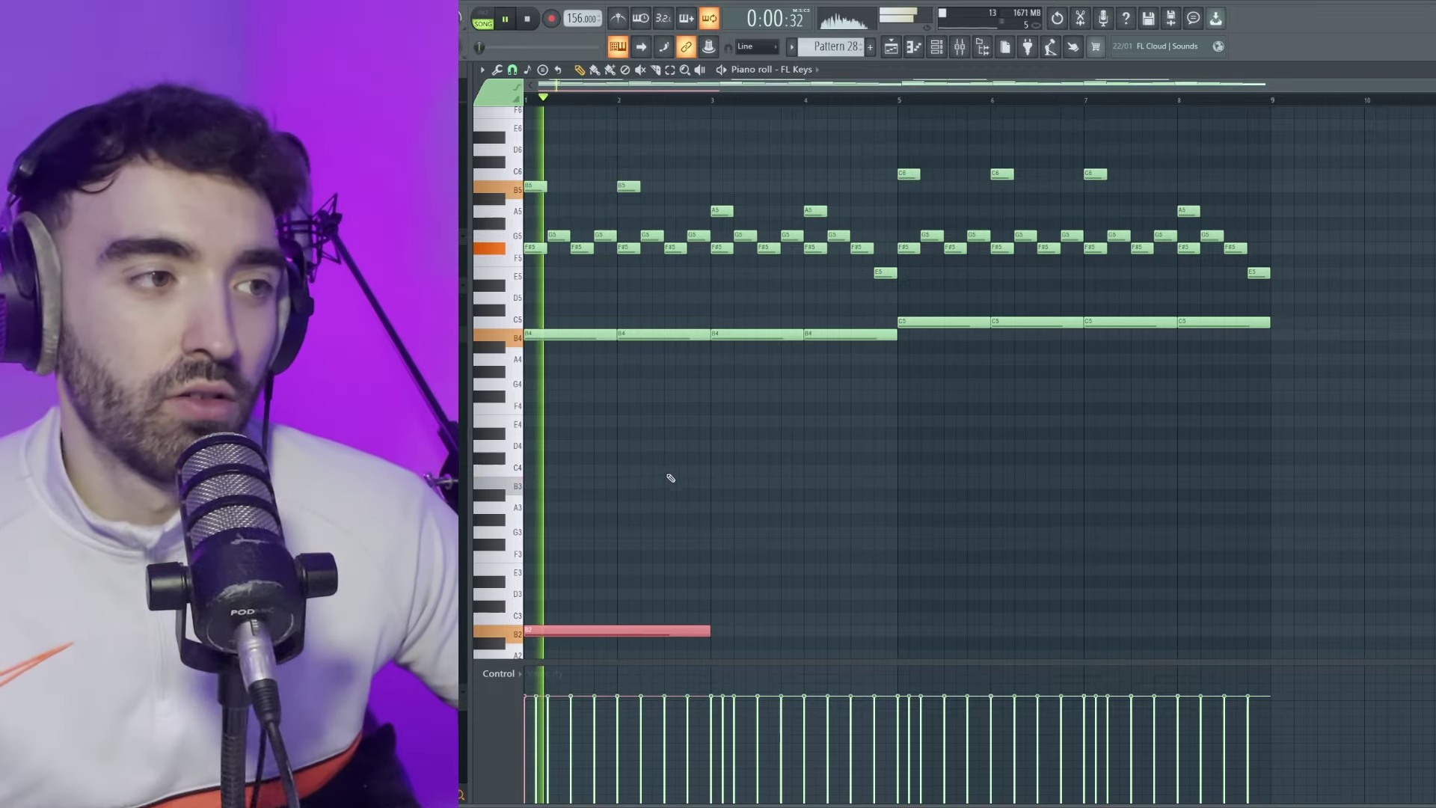
scroll(670, 477, "down", 2)
key("ctrl+b")
key("ctrl+b")
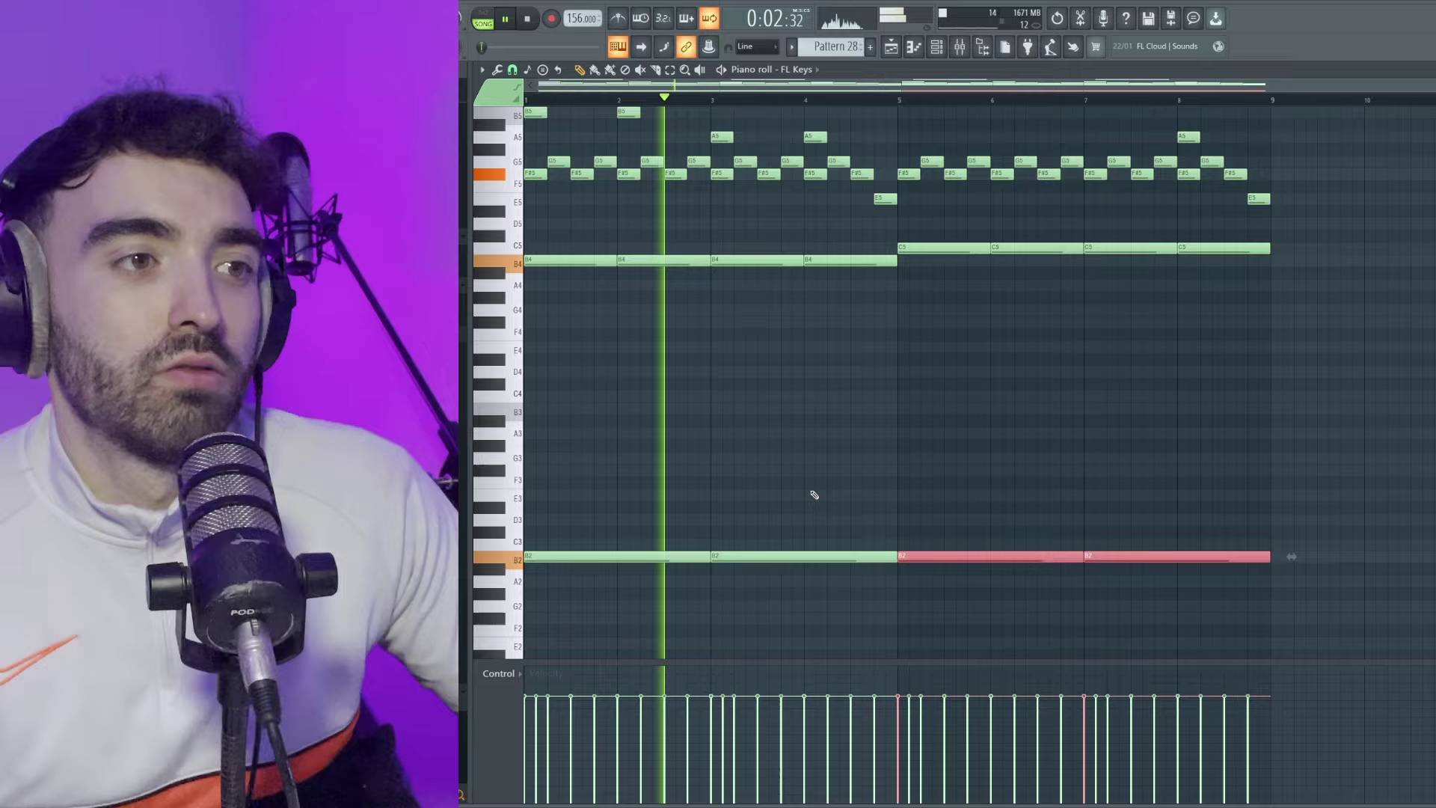
key("ctrl+d")
left_click_drag(1231, 541, 1045, 571)
key("Up")
scroll(1043, 480, "down", 3)
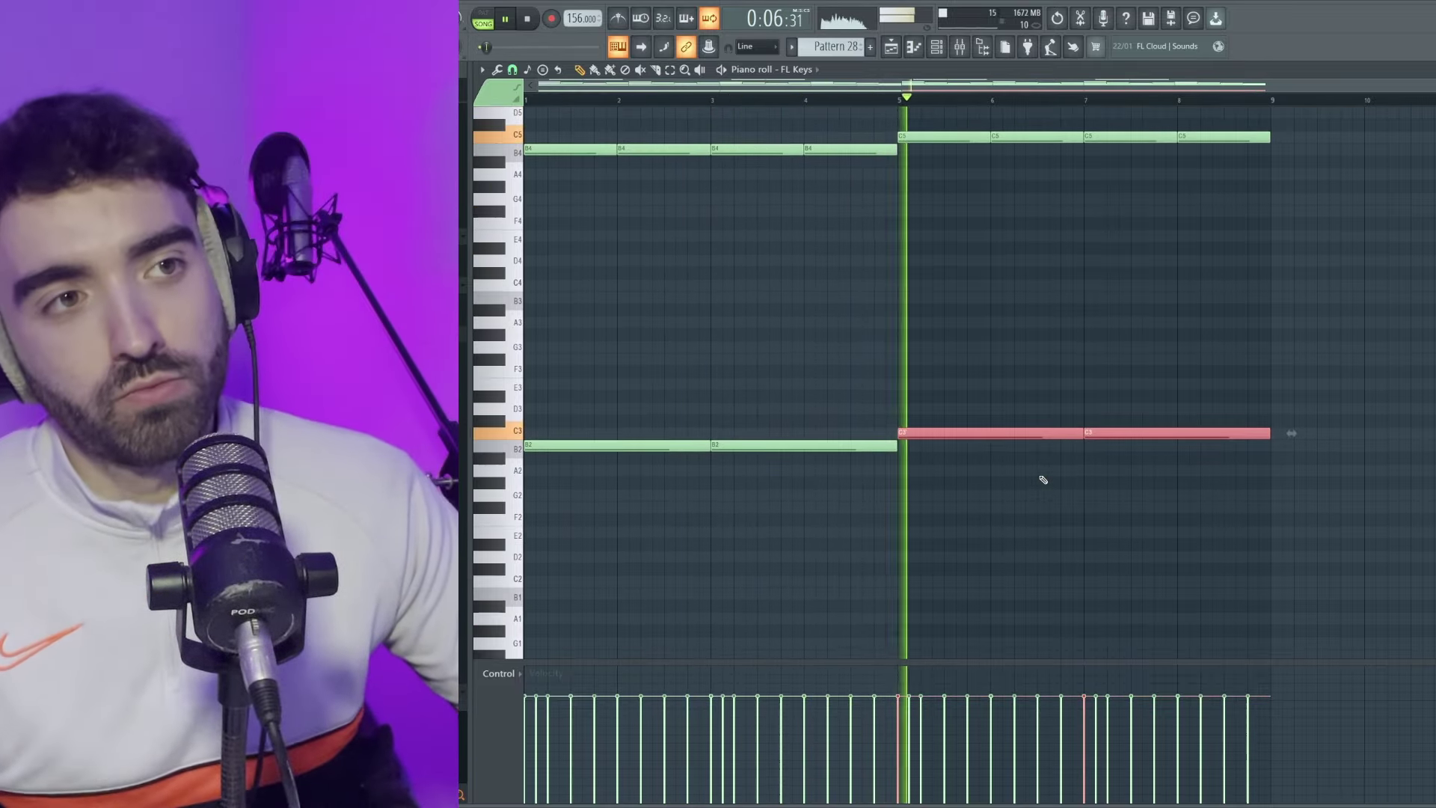
scroll(1044, 480, "up", 7)
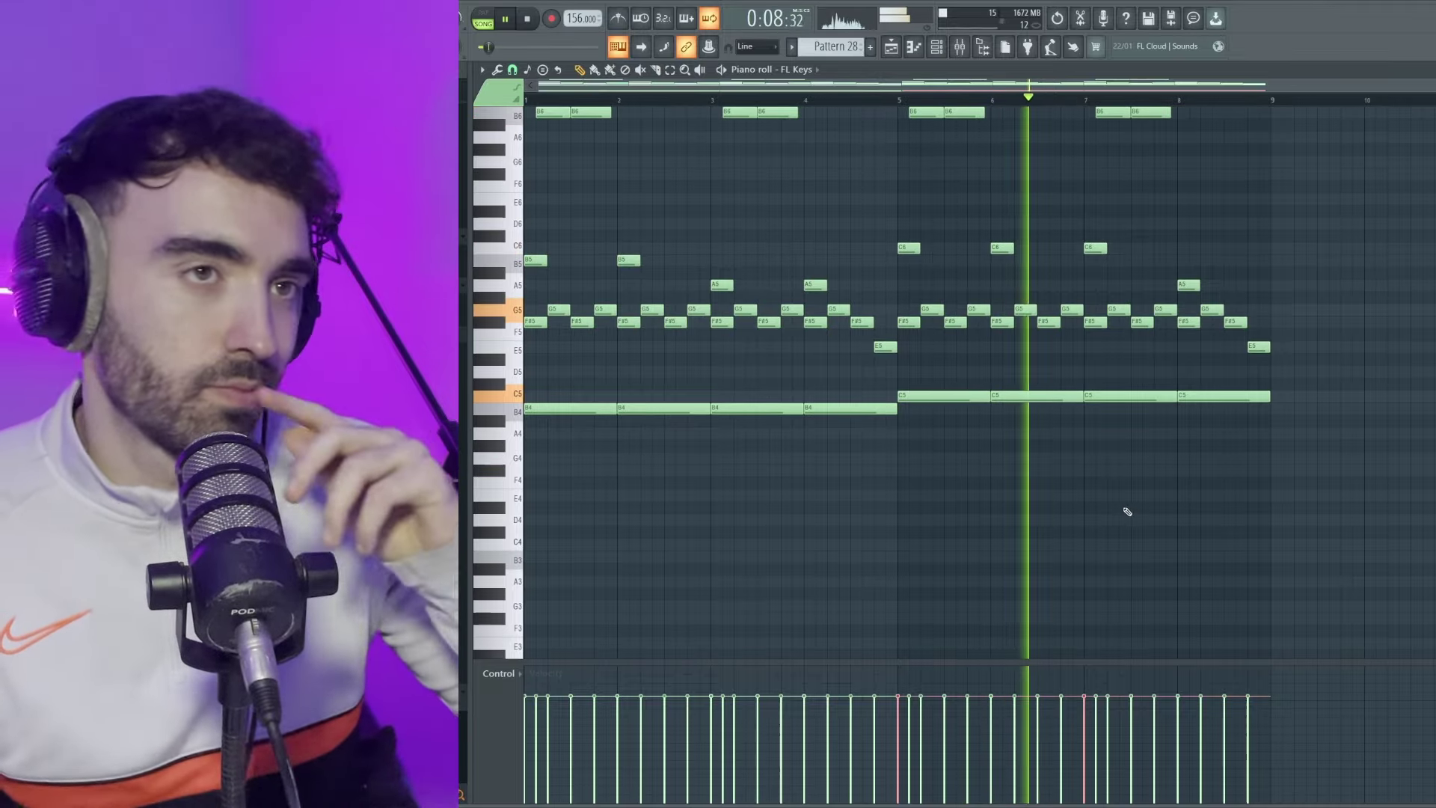
scroll(1142, 484, "up", 1)
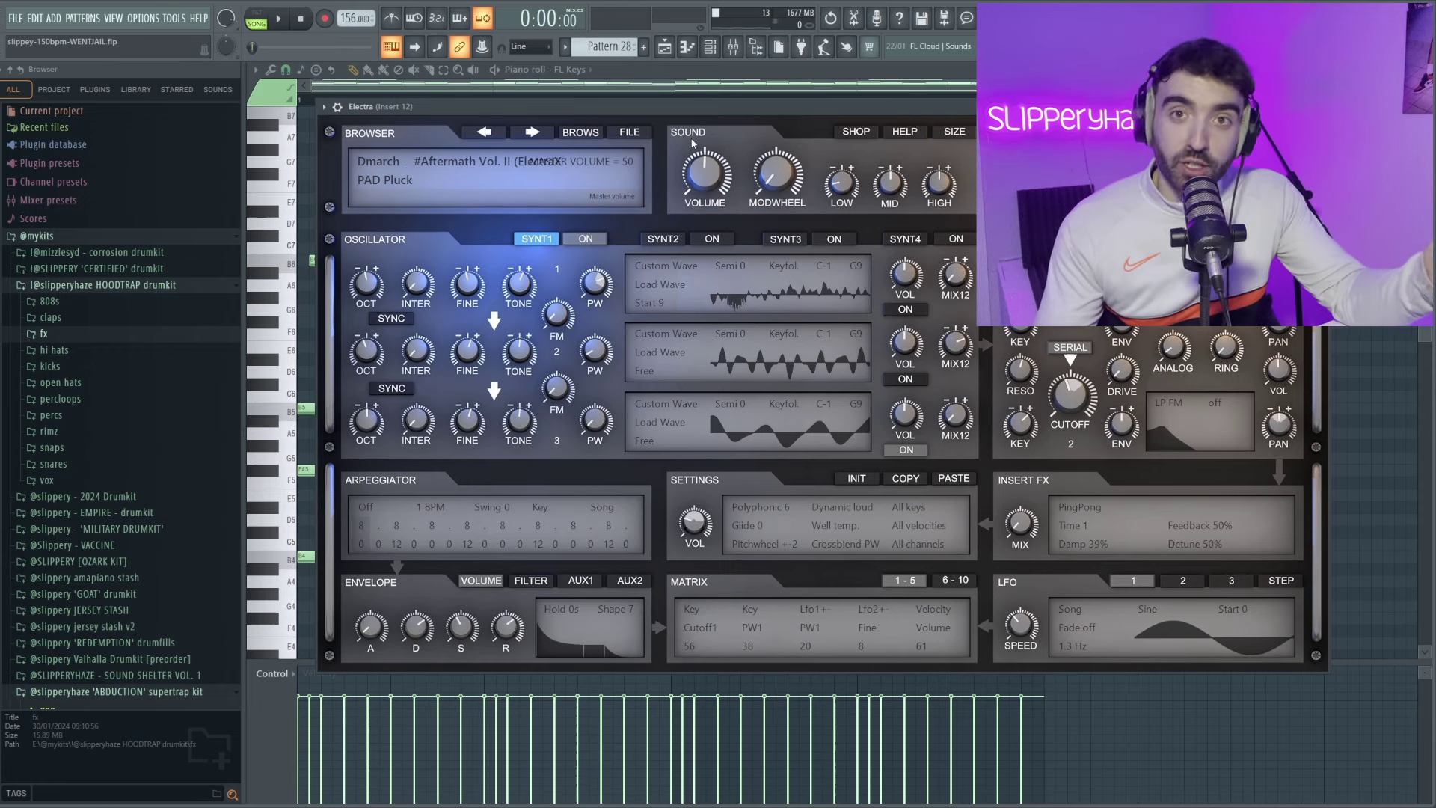
Load the Electra channel's melody and B2–C3 bass notes in the piano roll and play them.
key("F6")
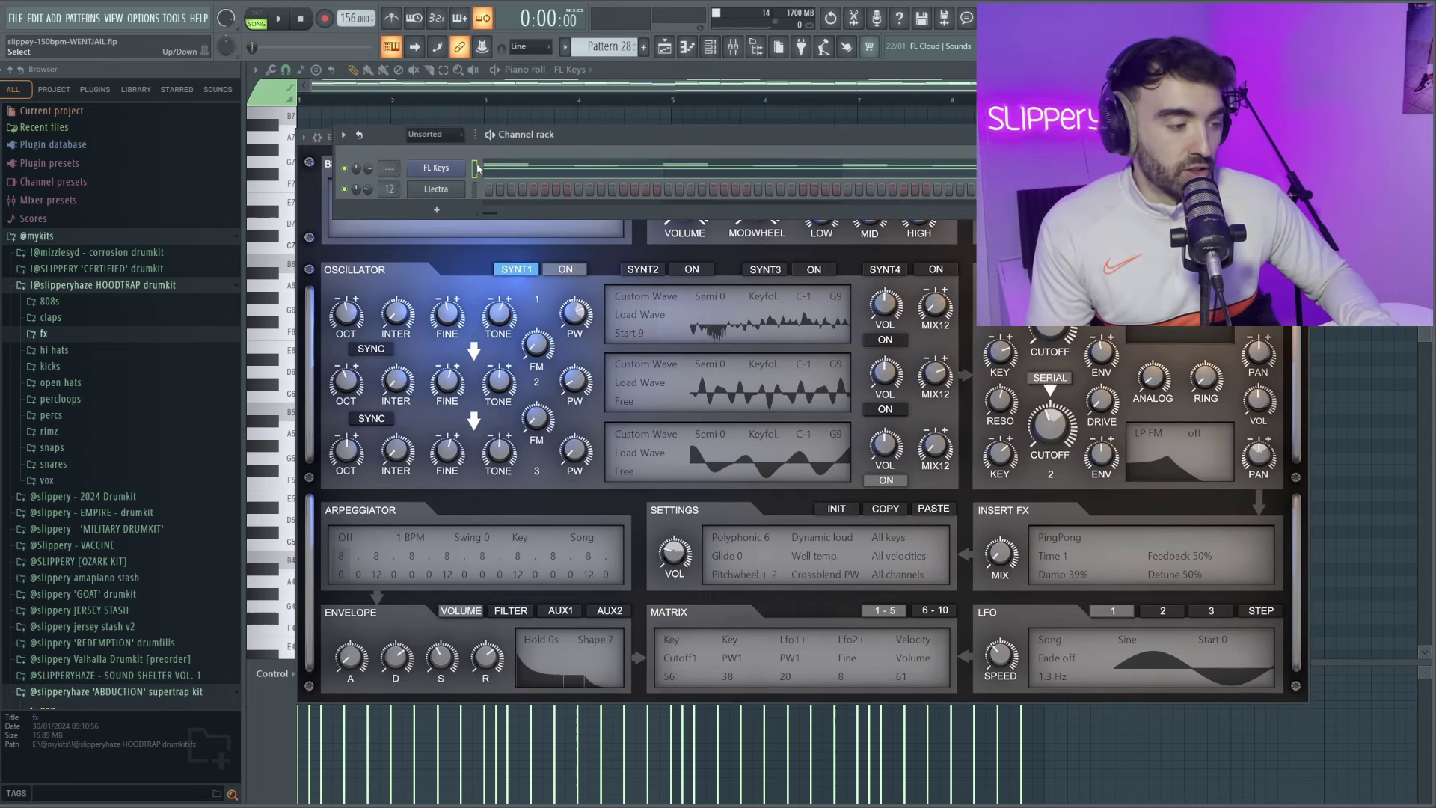
left_click(437, 189)
key("space")
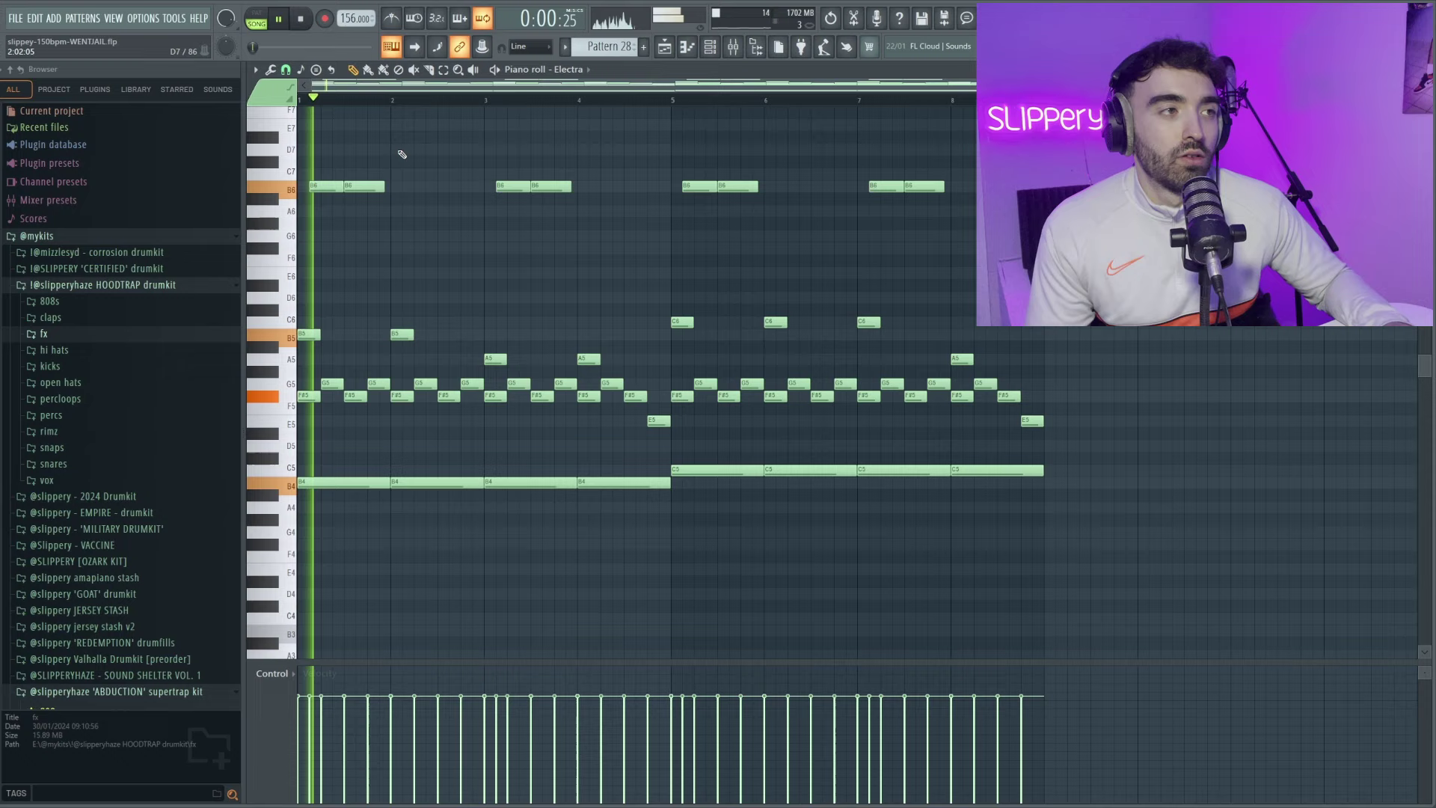
scroll(568, 307, "down", 3)
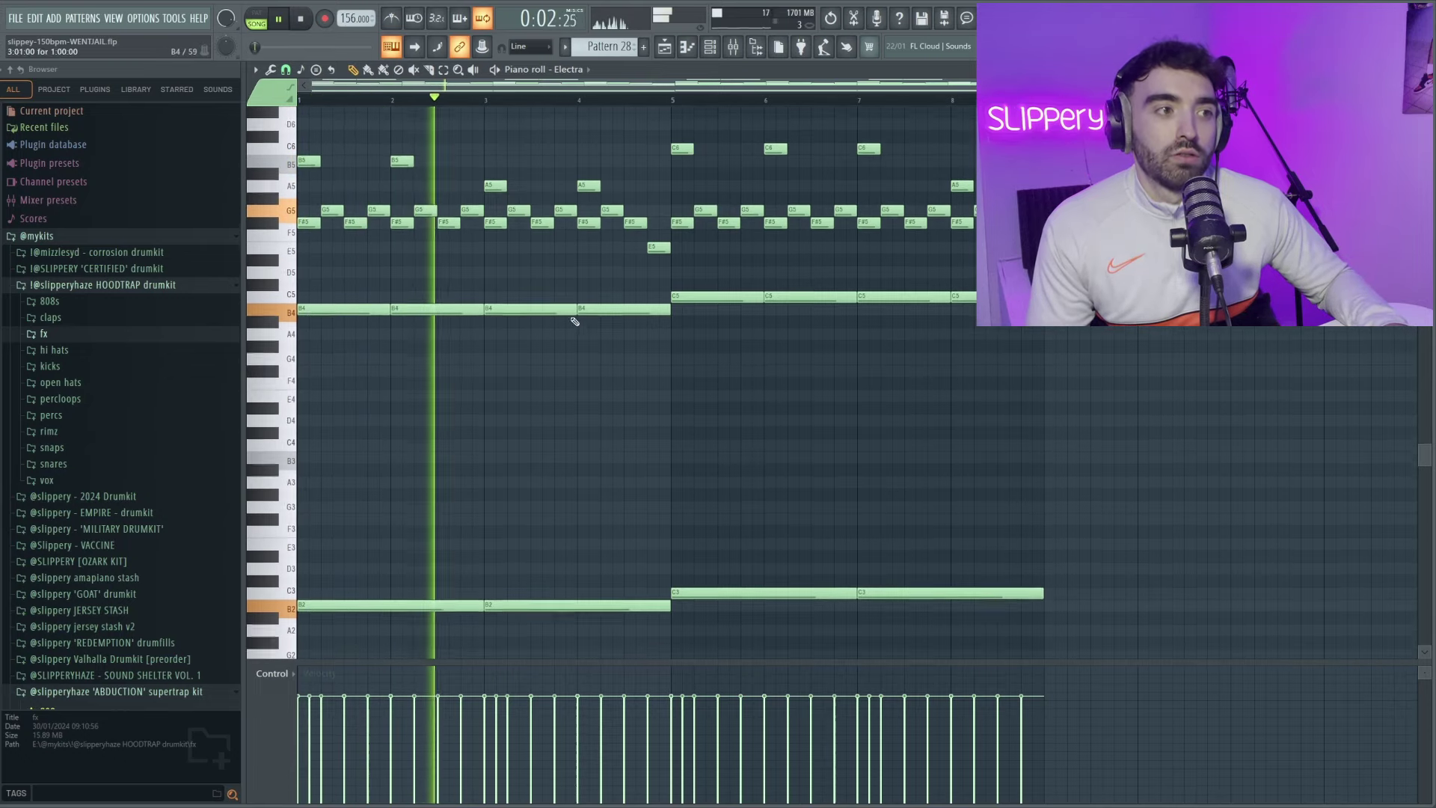
scroll(591, 314, "up", 5)
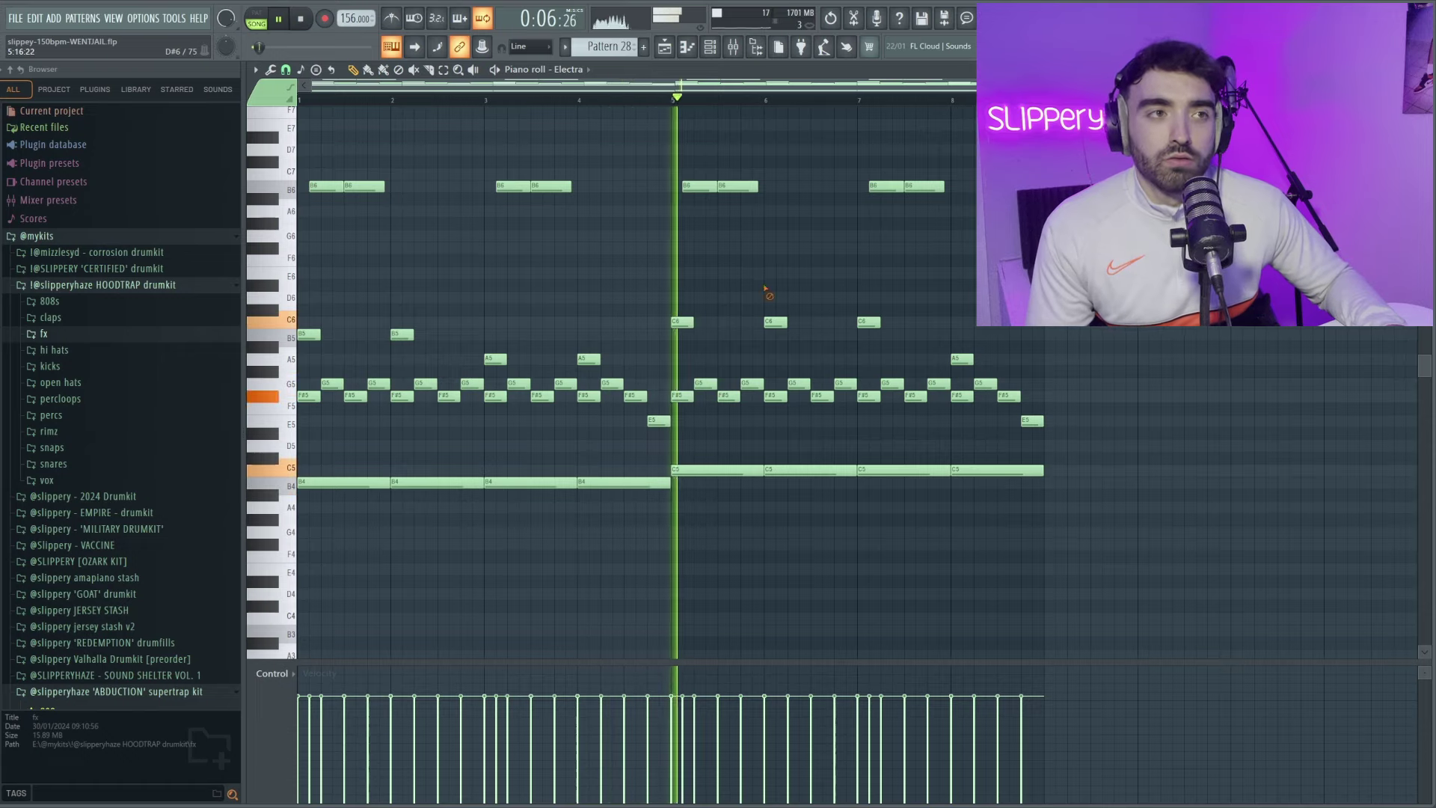
scroll(851, 276, "down", 2)
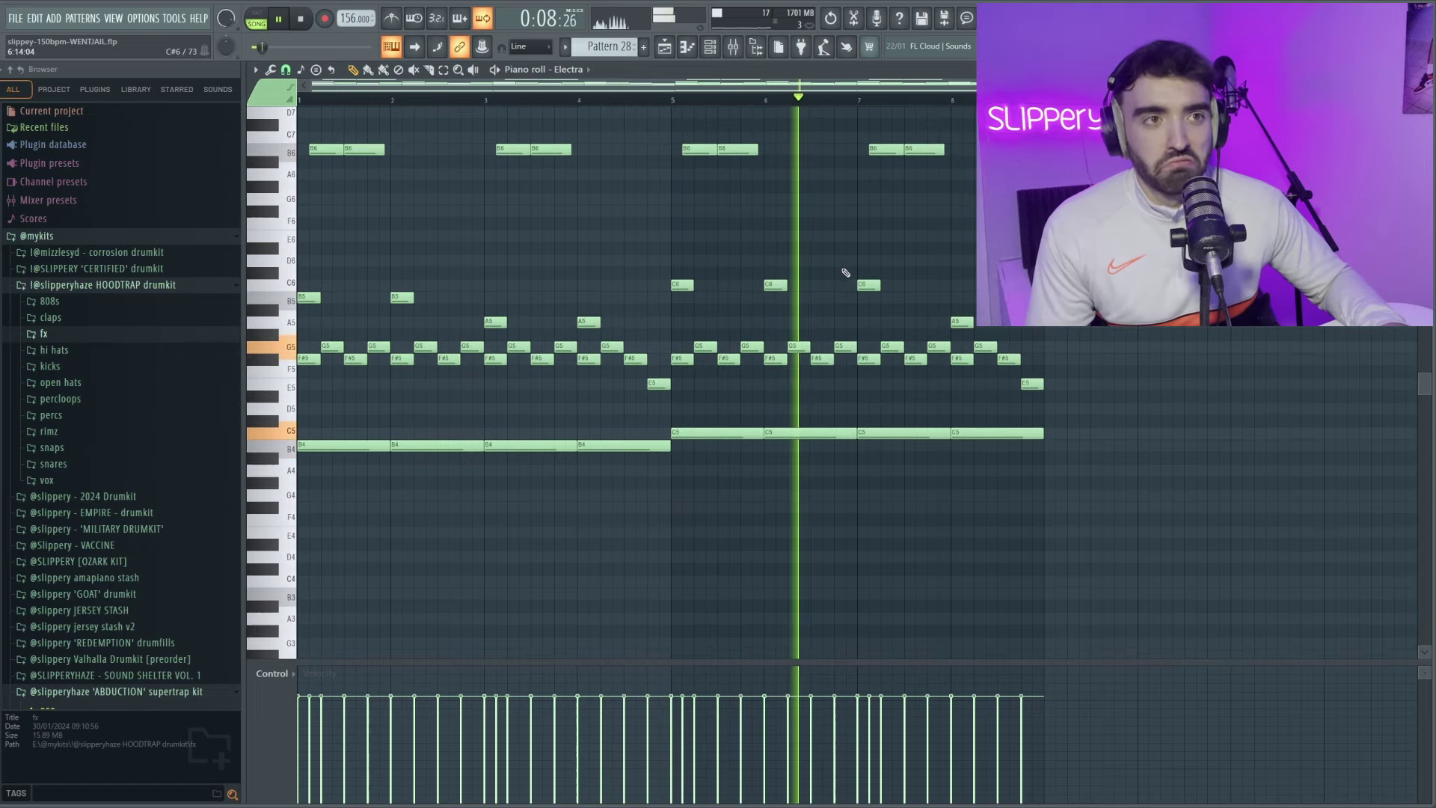
scroll(885, 268, "up", 2)
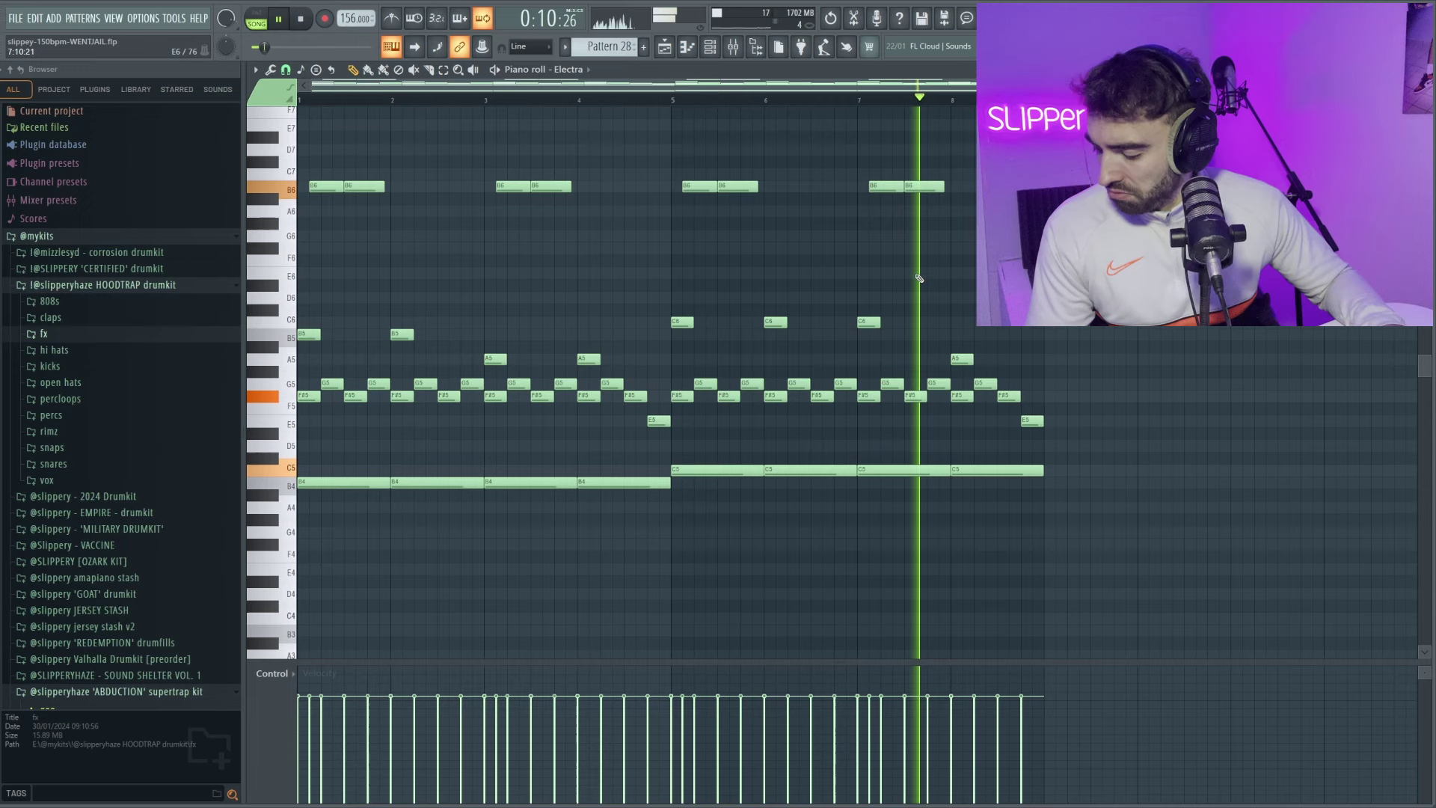
scroll(911, 278, "down", 2)
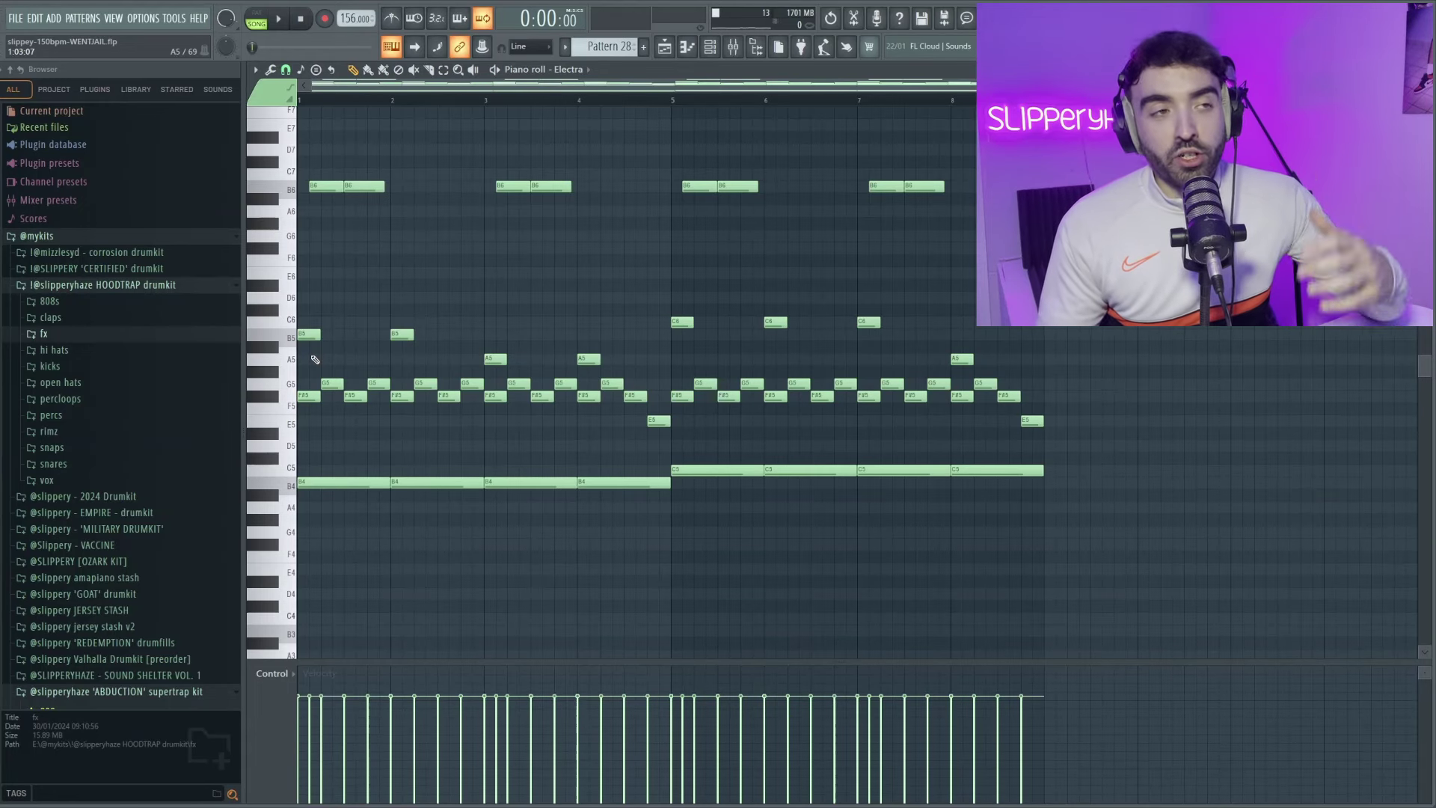
Check the Electra #2 synth's PAD Thugger preset, close it, and review its eight-bar melody.
left_click(542, 69)
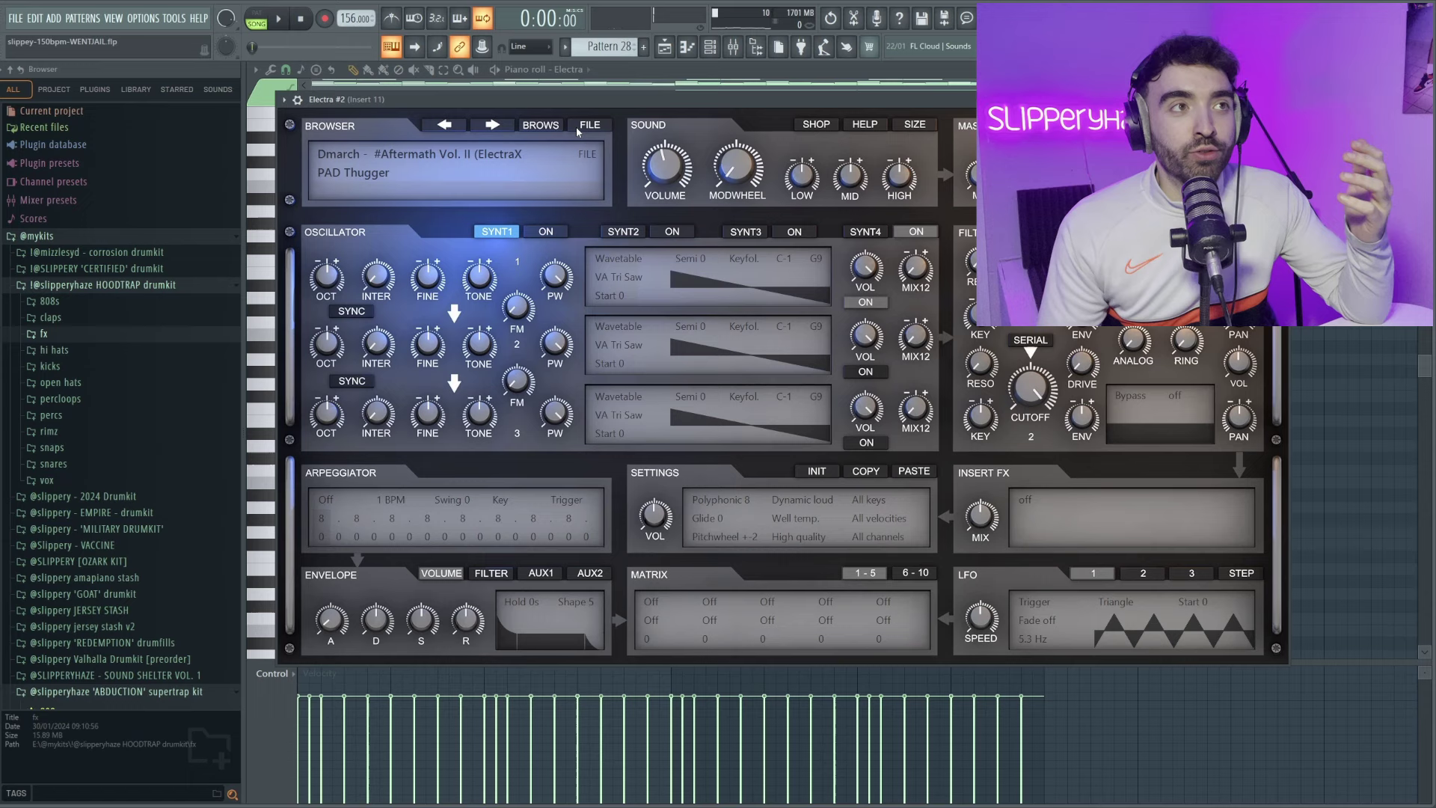
left_click_drag(582, 105, 716, 115)
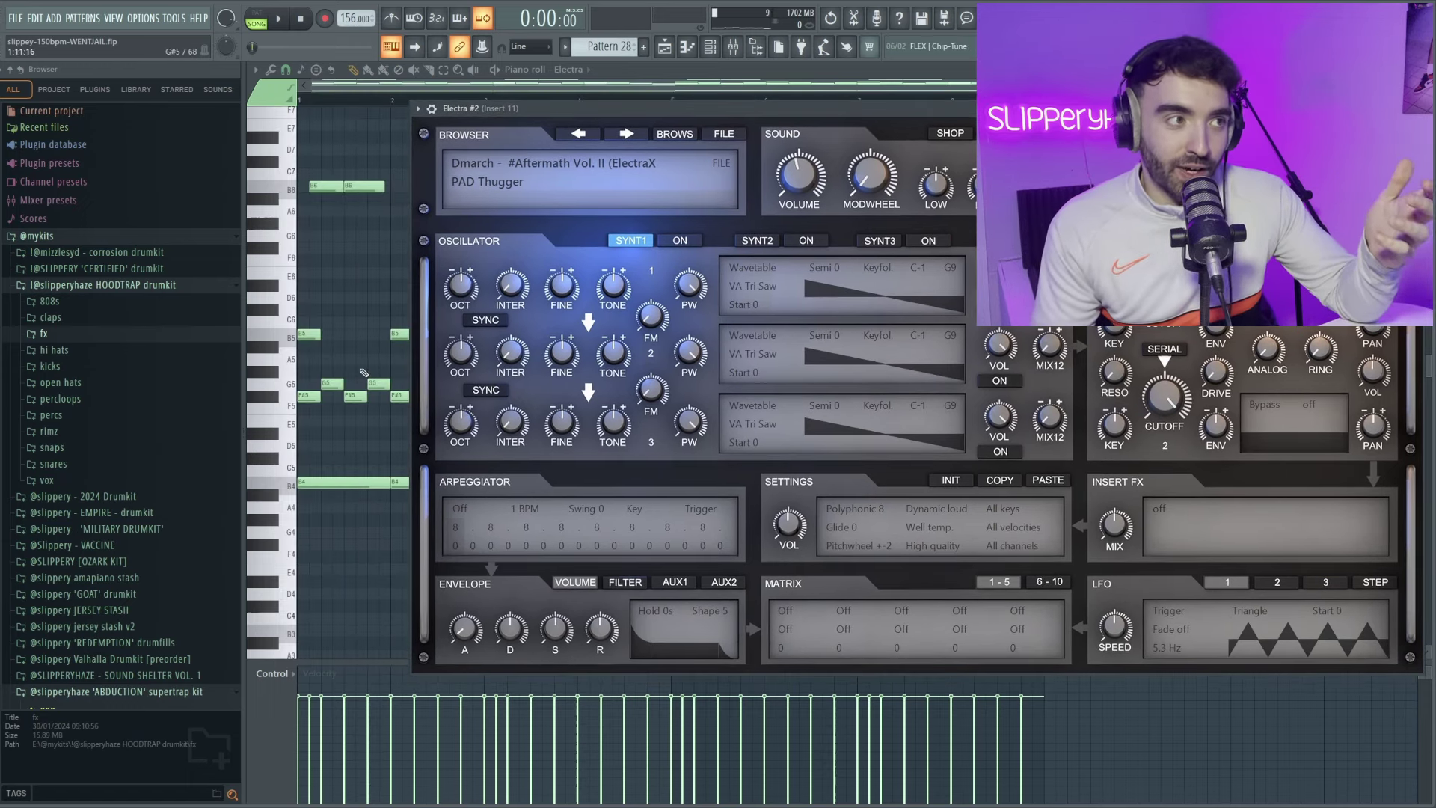
key("Escape")
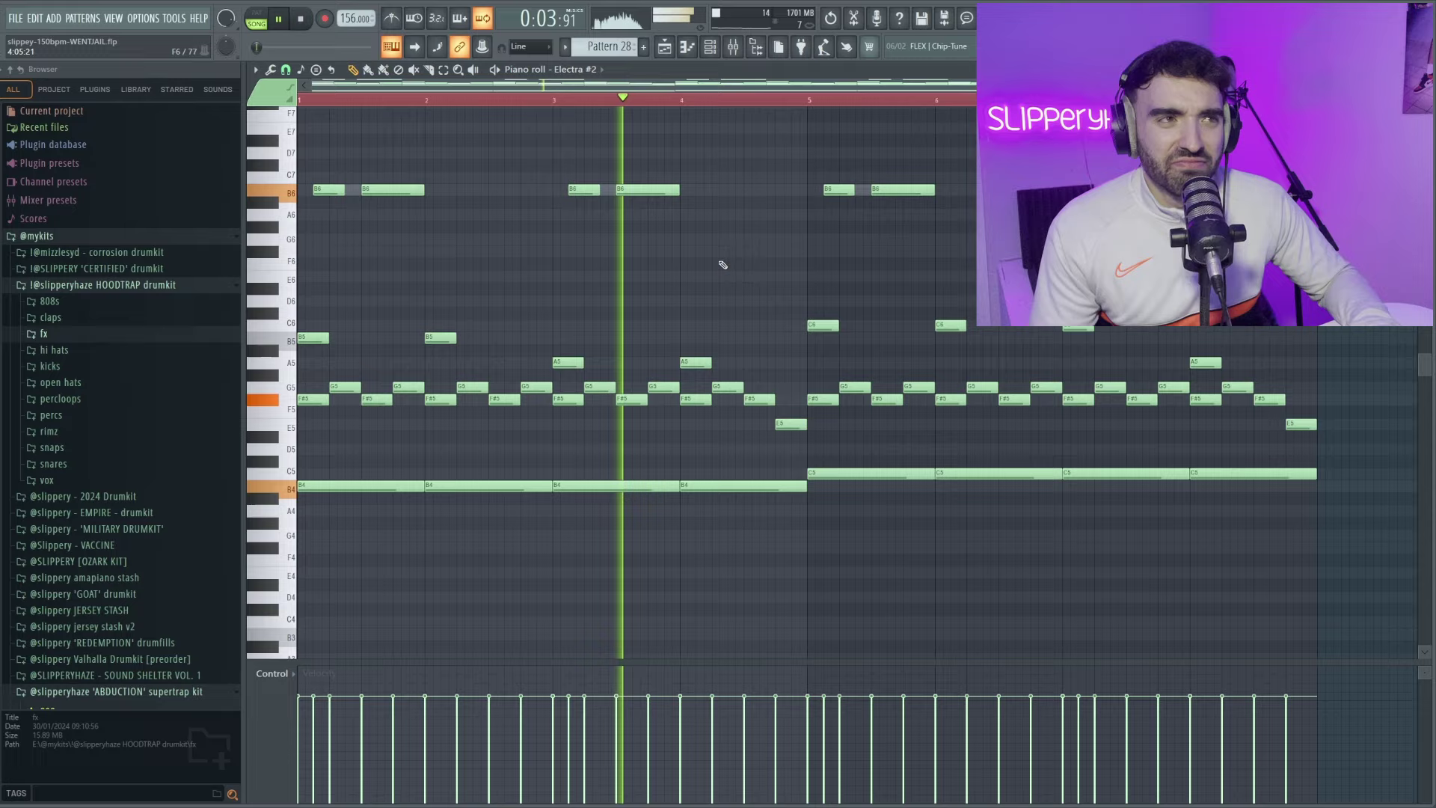
scroll(723, 265, "down", 3)
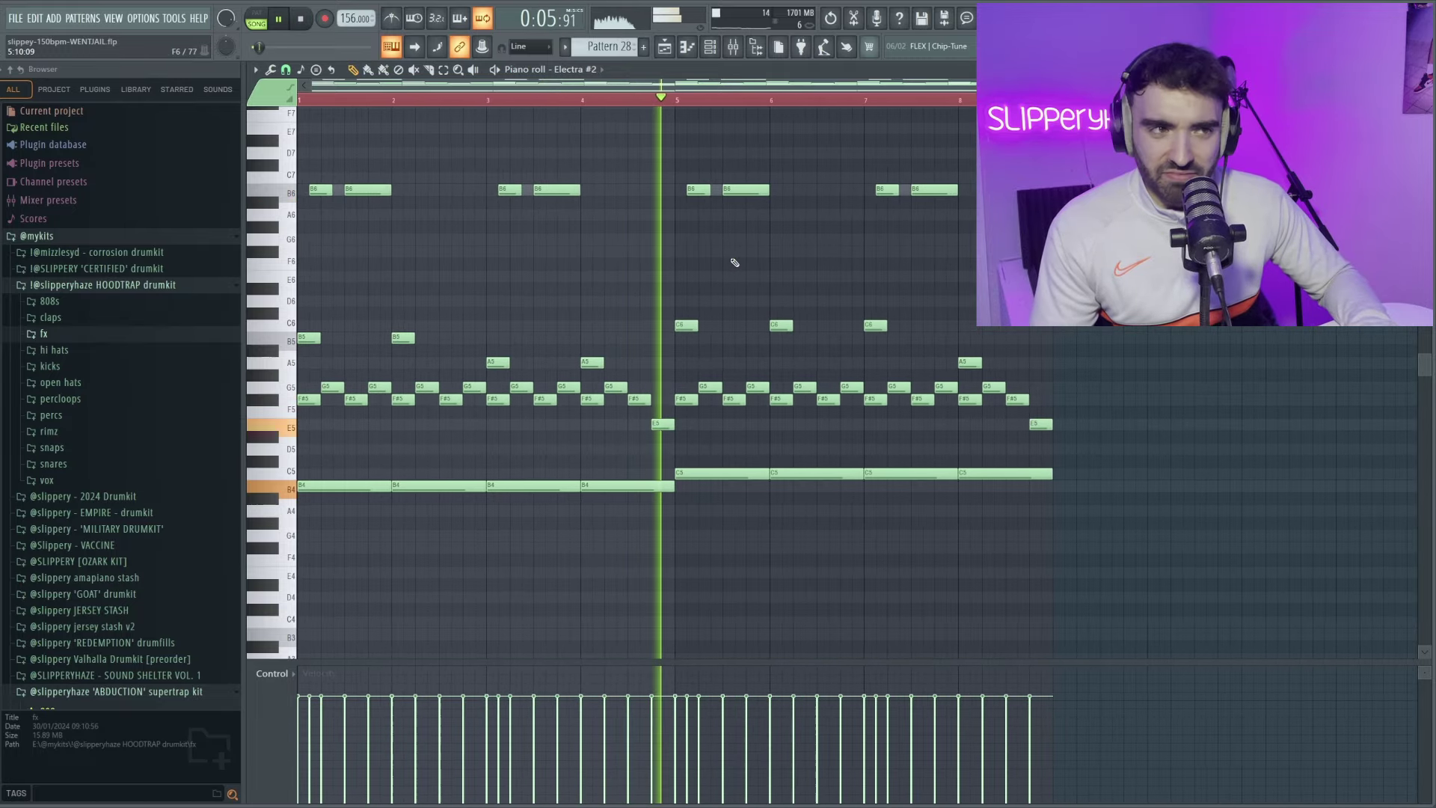
scroll(744, 266, "down", 2)
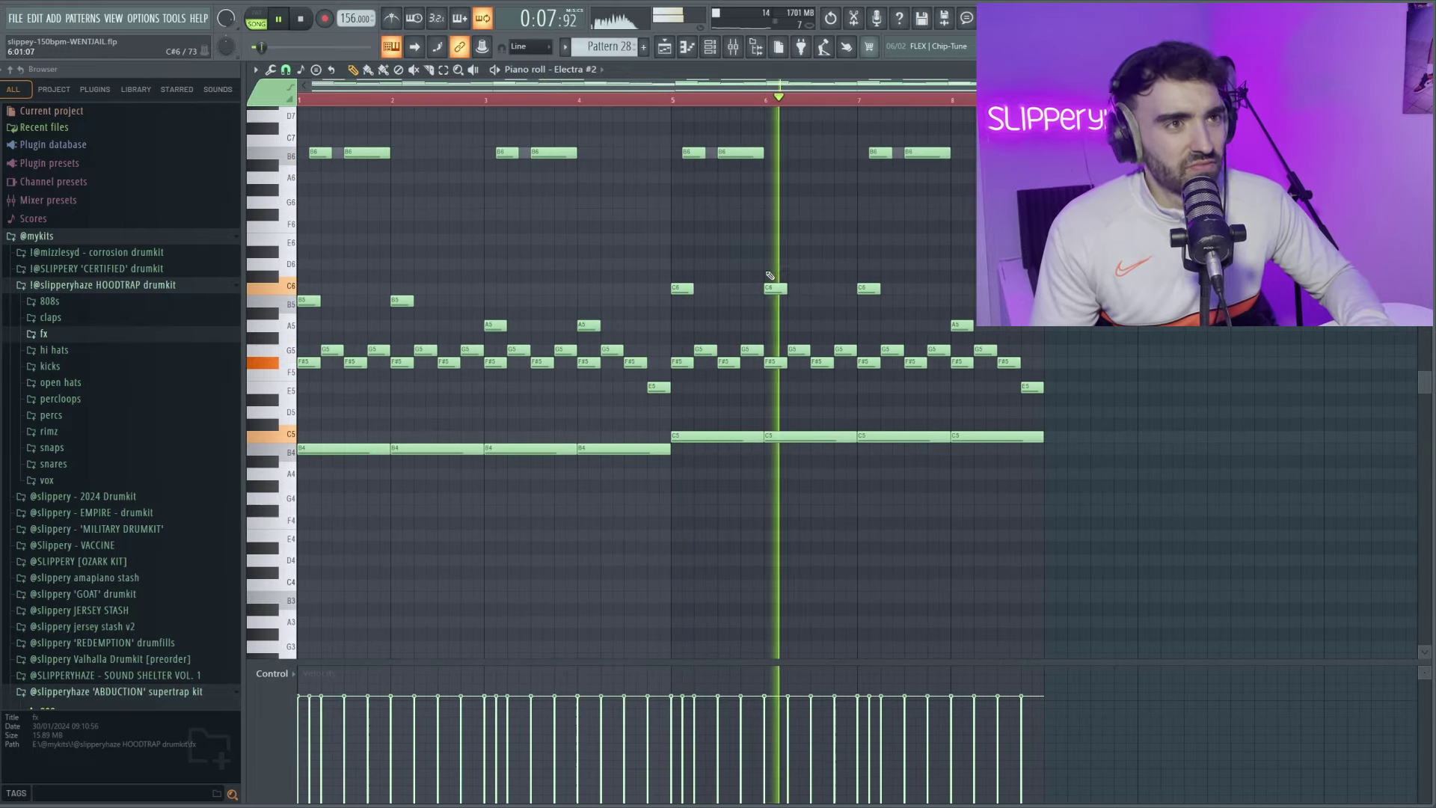
scroll(763, 272, "down", 2)
scroll(744, 289, "up", 6)
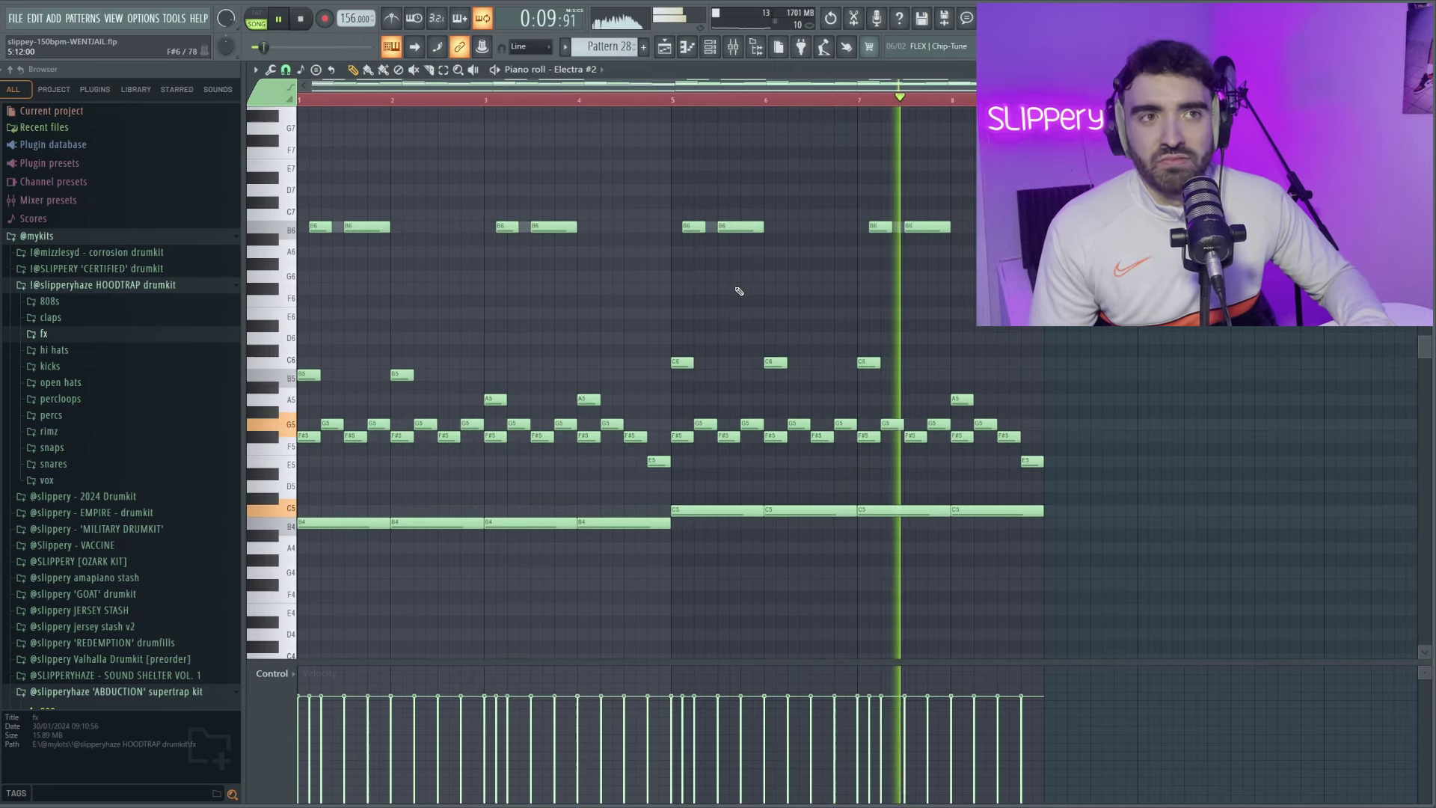
scroll(741, 291, "up", 2)
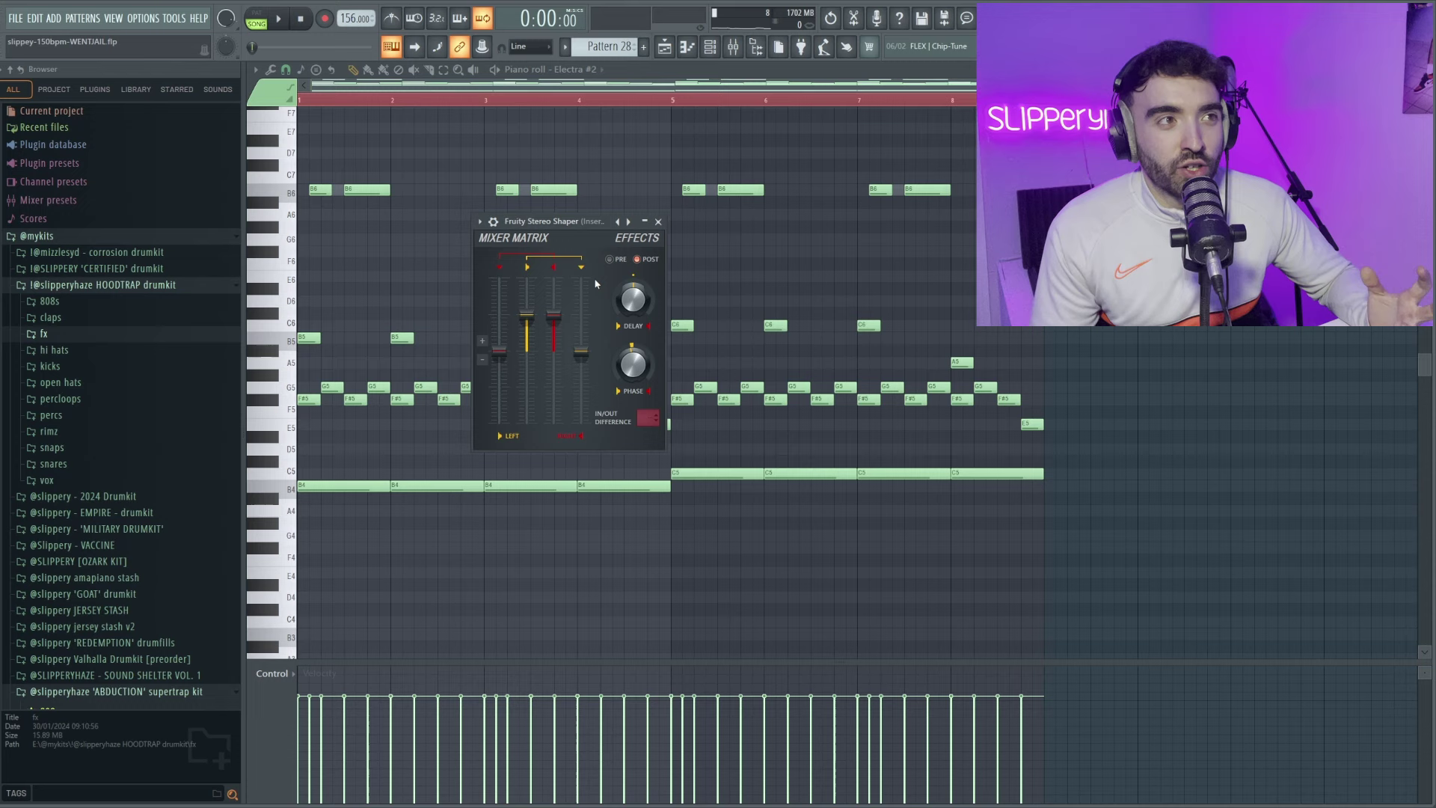
Play Insert 11's effect chain and move the ValhallaVintageVerb window to show its Concert Hall, 1970s settings.
key("space")
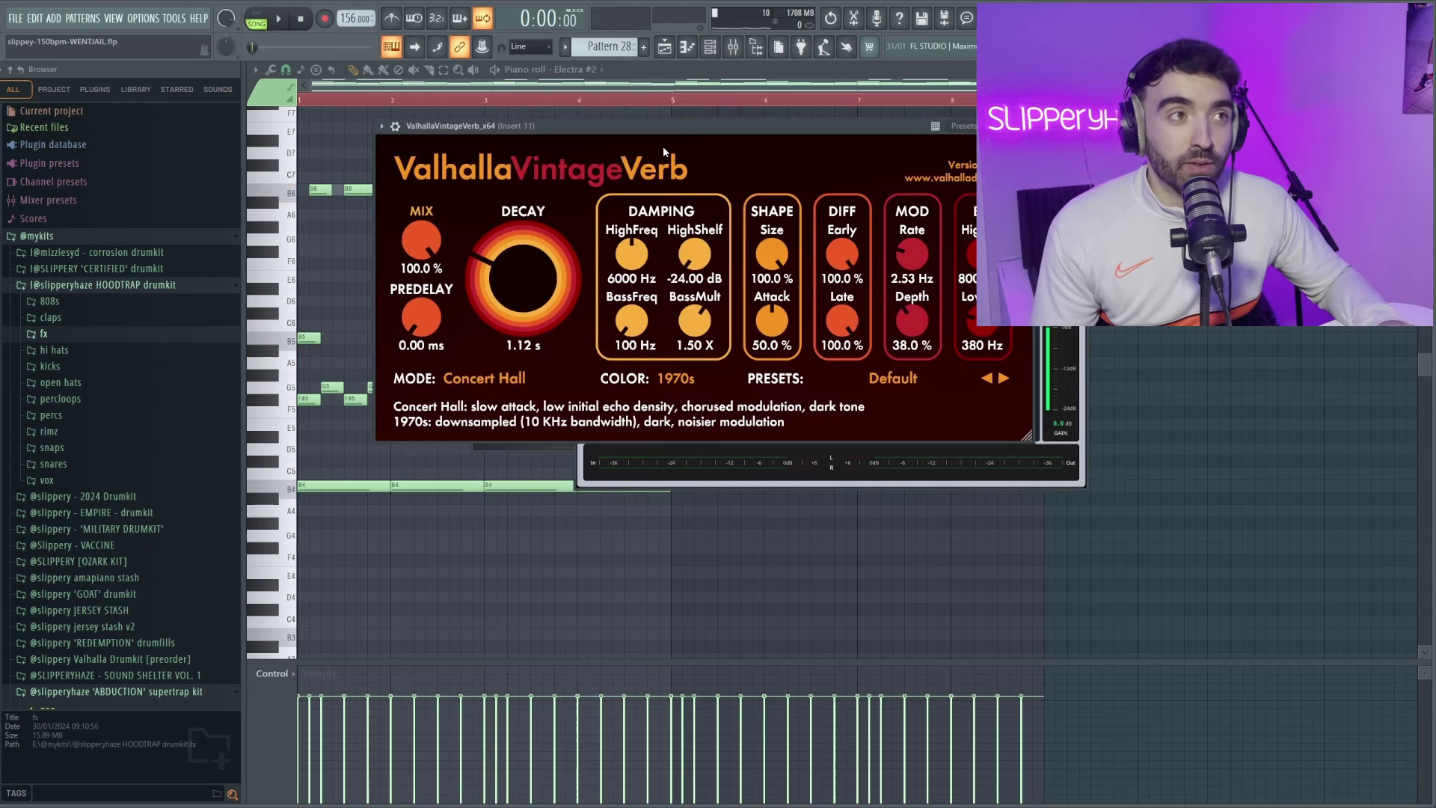
key("space")
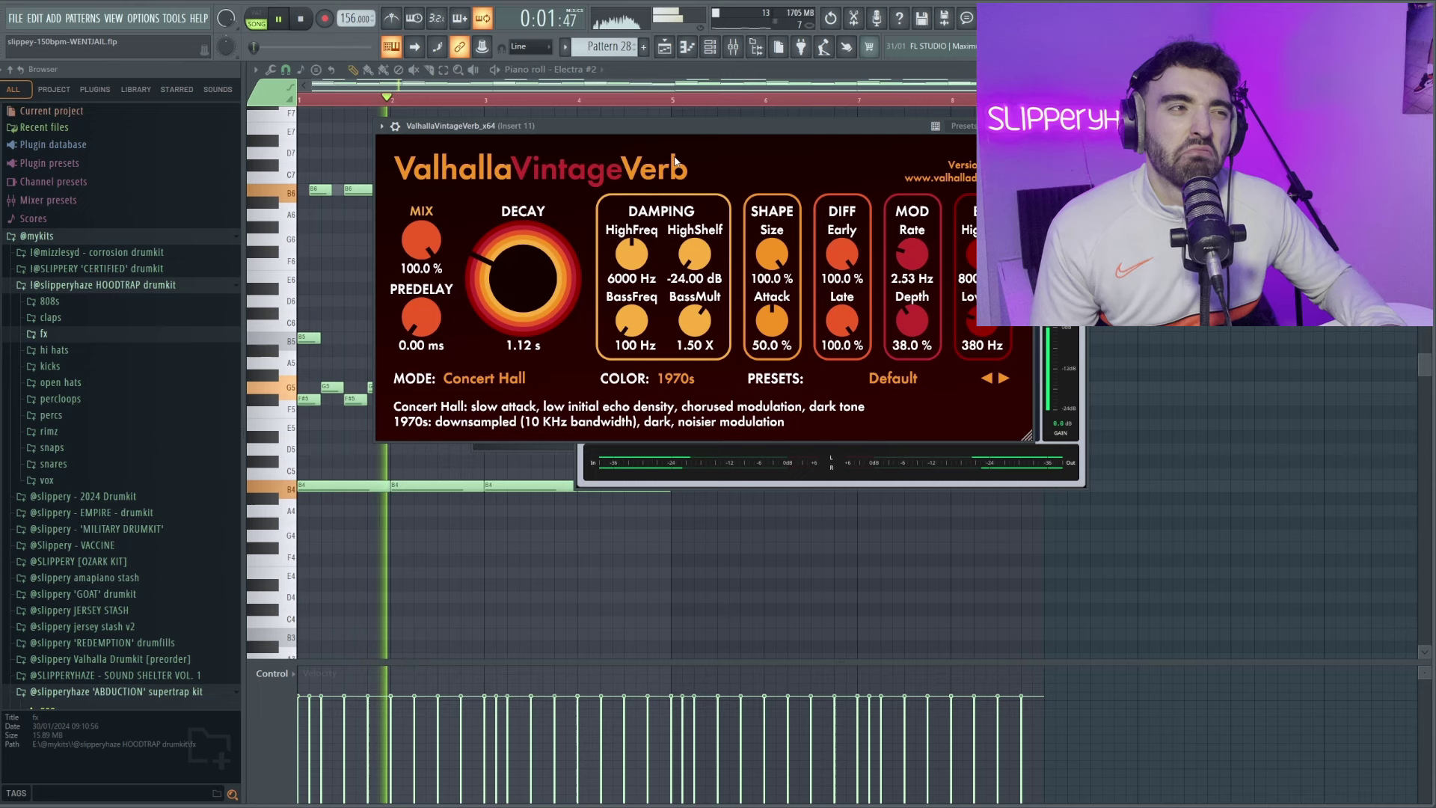
left_click_drag(673, 135, 767, 150)
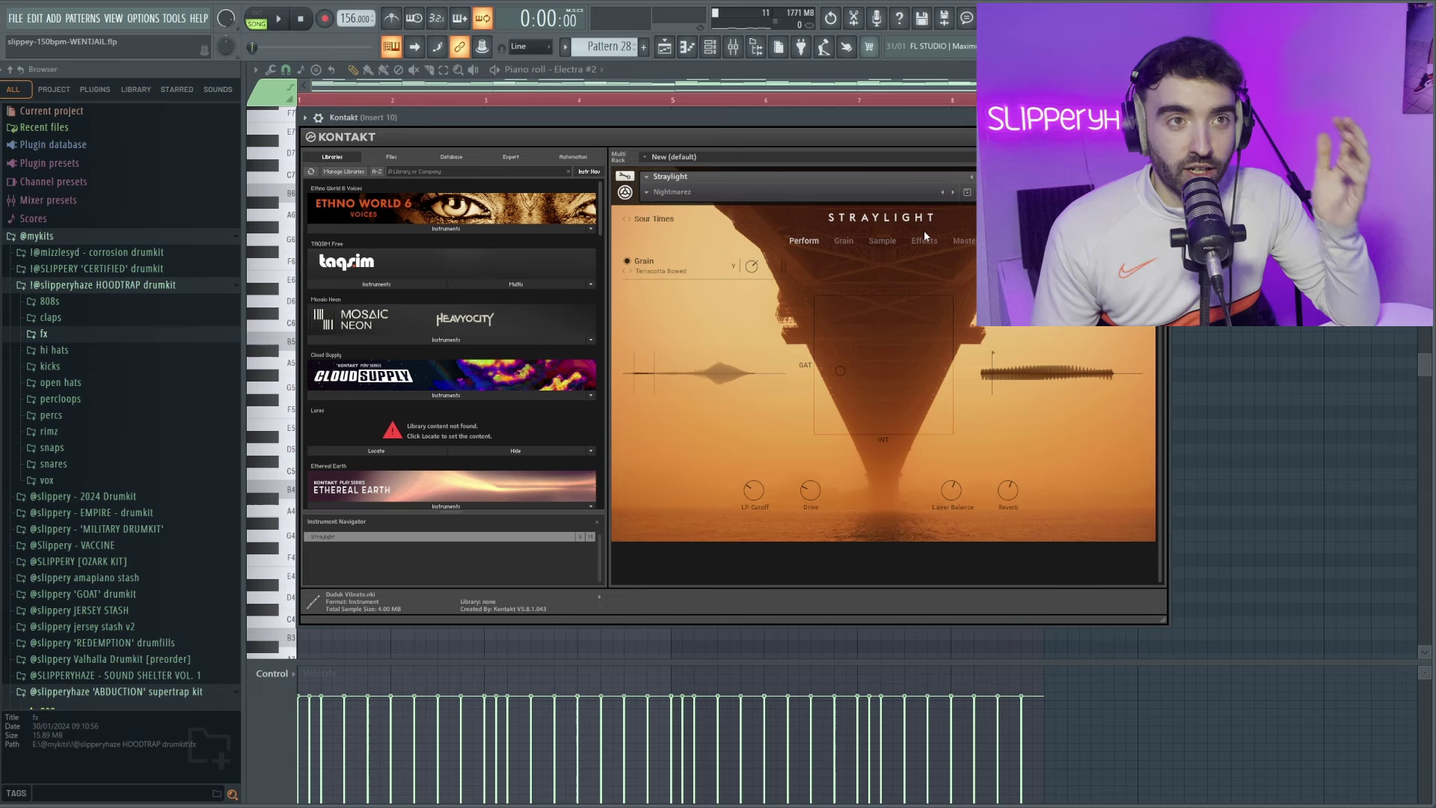
Close the Kontakt window, transpose its melody up one octave with Ctrl+Up, and play it.
left_click(1158, 117)
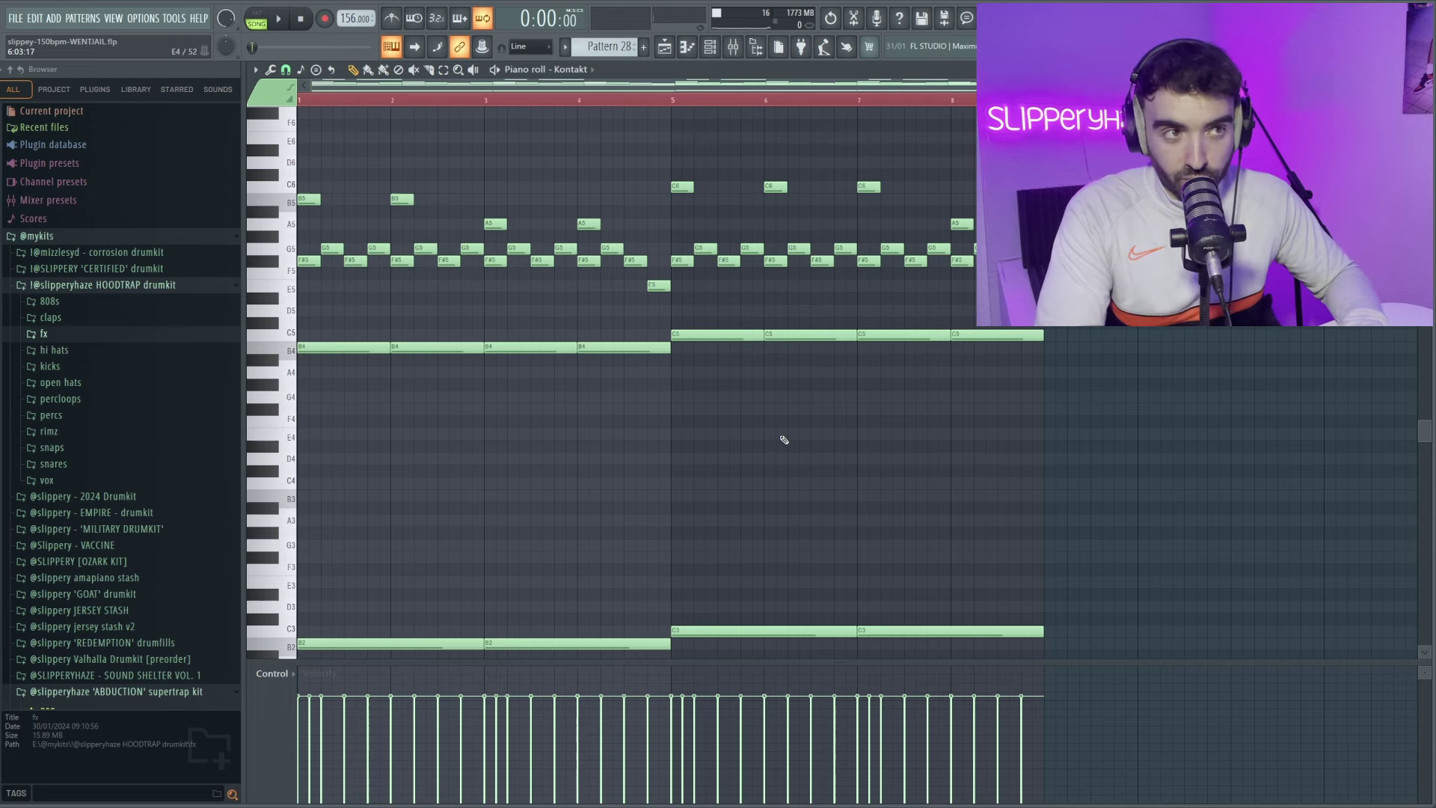
key("ctrl+Up")
scroll(780, 439, "up", 6)
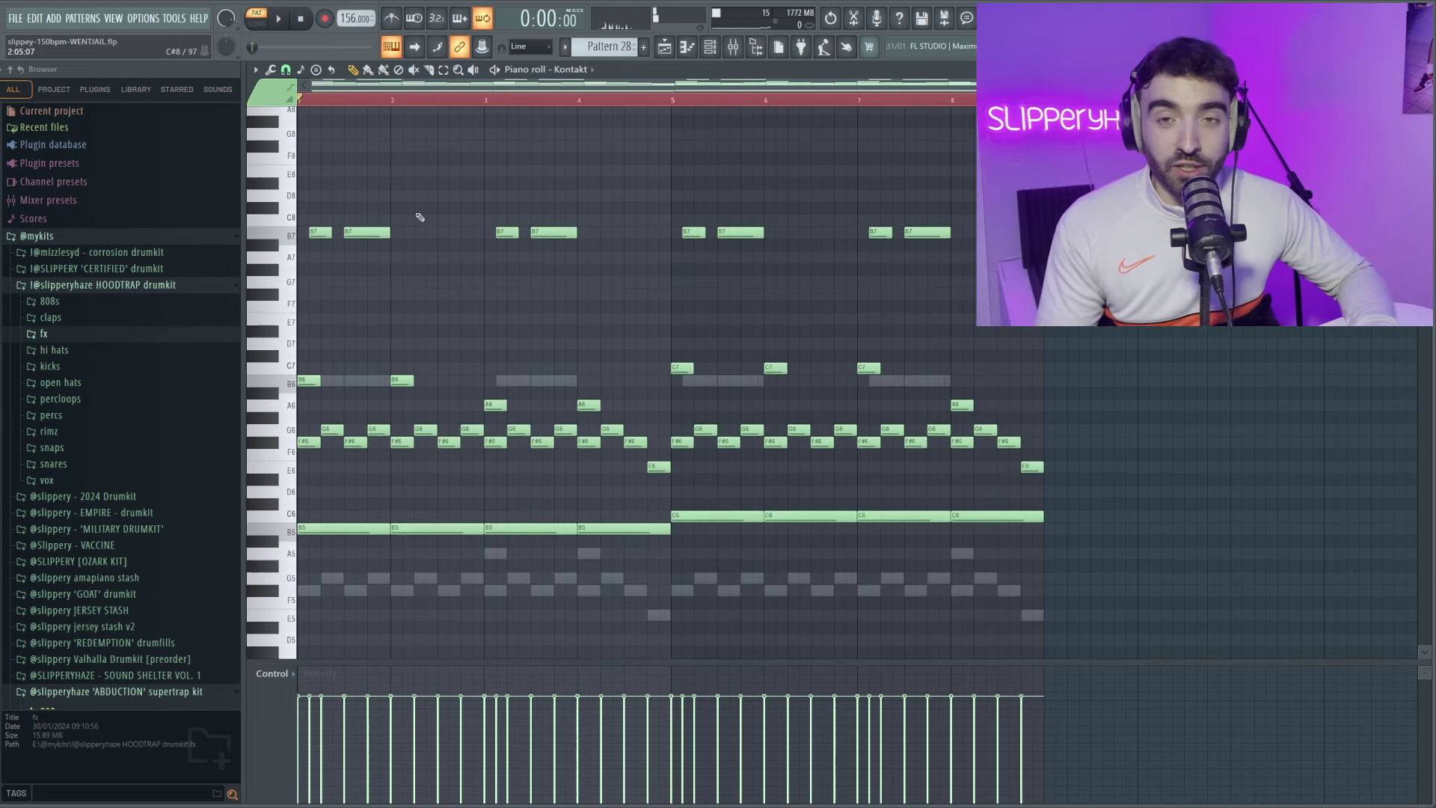
scroll(449, 229, "down", 1)
scroll(471, 233, "down", 1)
key("space")
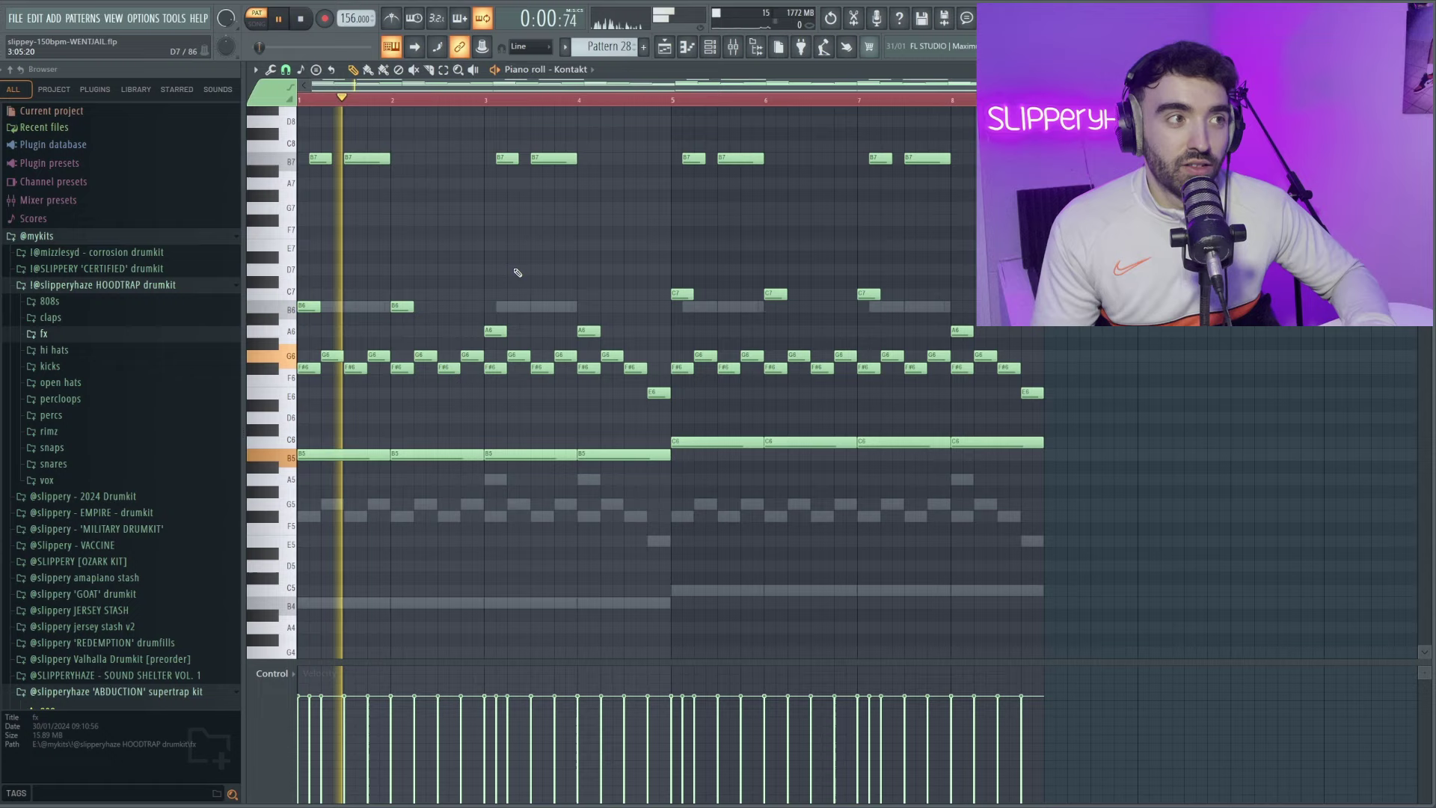
scroll(577, 279, "down", 3)
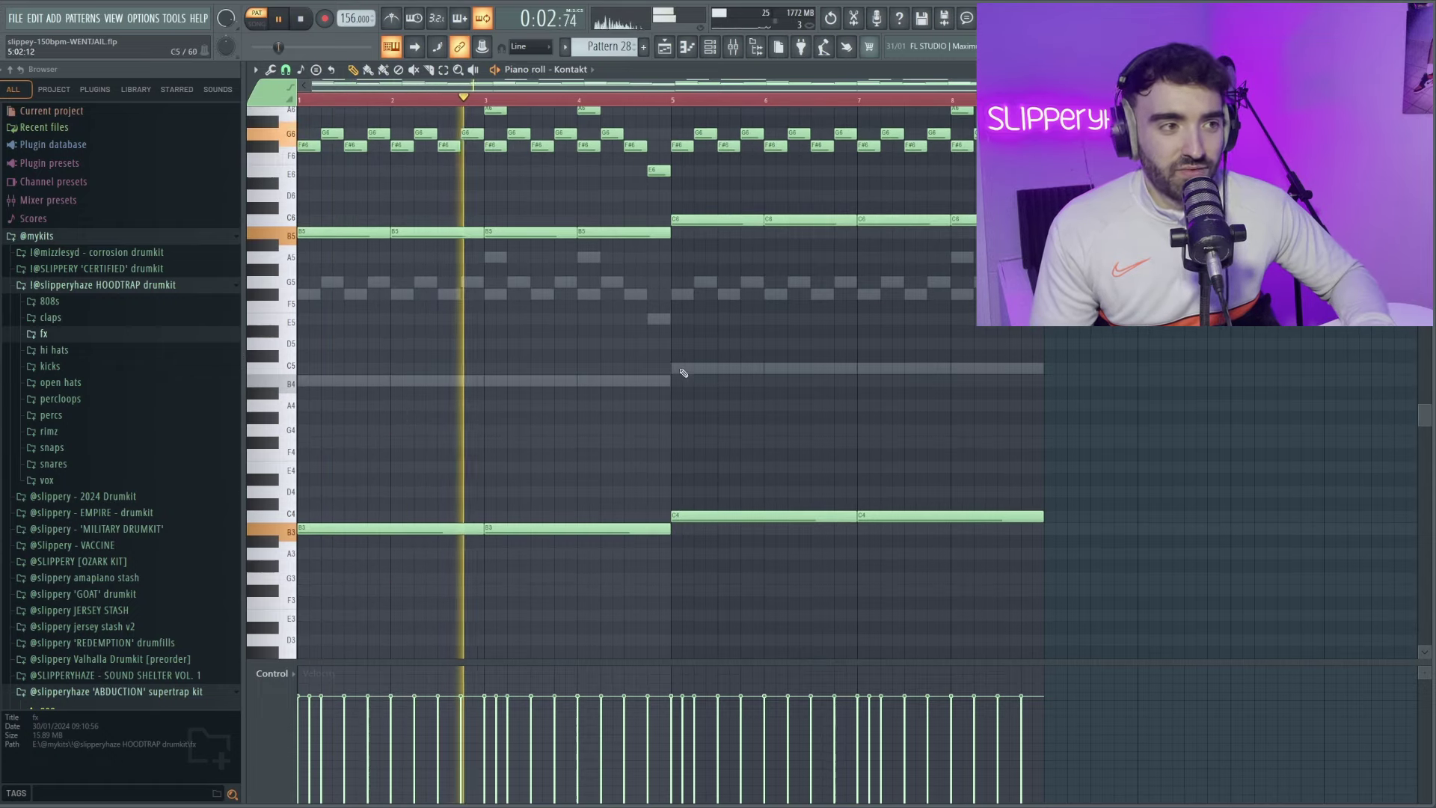
scroll(740, 449, "up", 3)
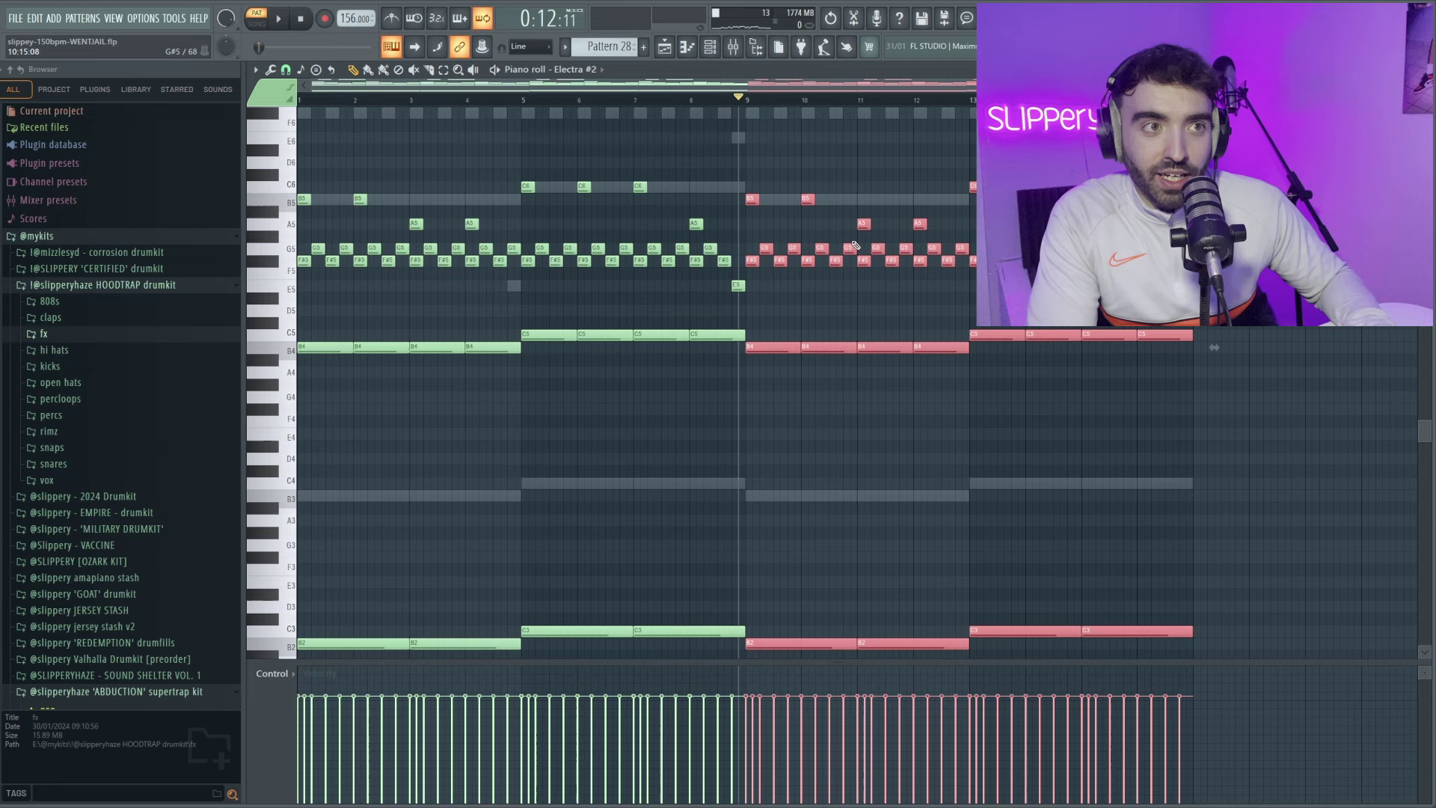
Raise the Electra #2 notes another octave, box-select the G5/F#5, B4/C5 and B5 groups, then return to the playlist.
key("ctrl+Up")
scroll(855, 246, "up", 3)
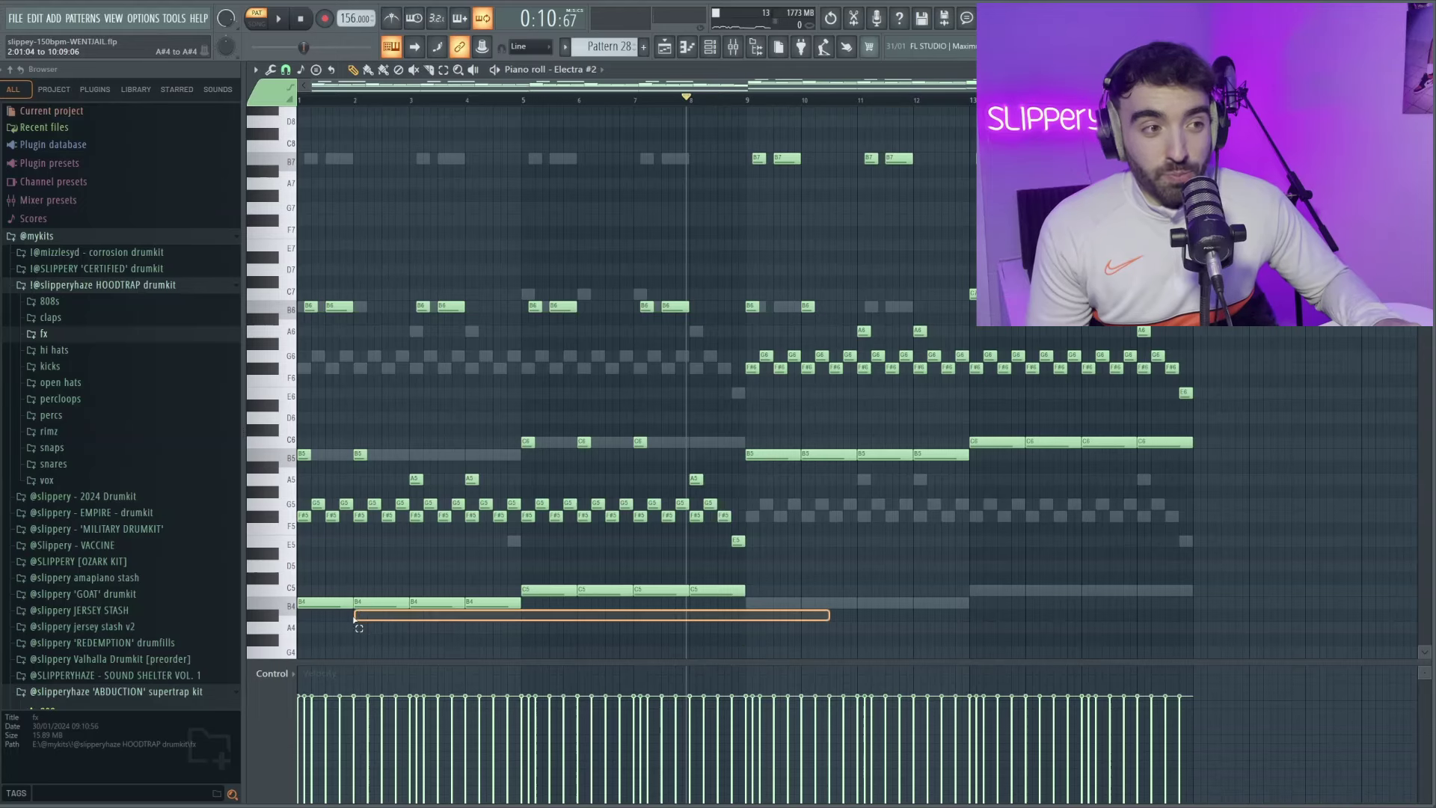
left_click_drag(568, 518, 299, 520)
left_click_drag(837, 635, 373, 534)
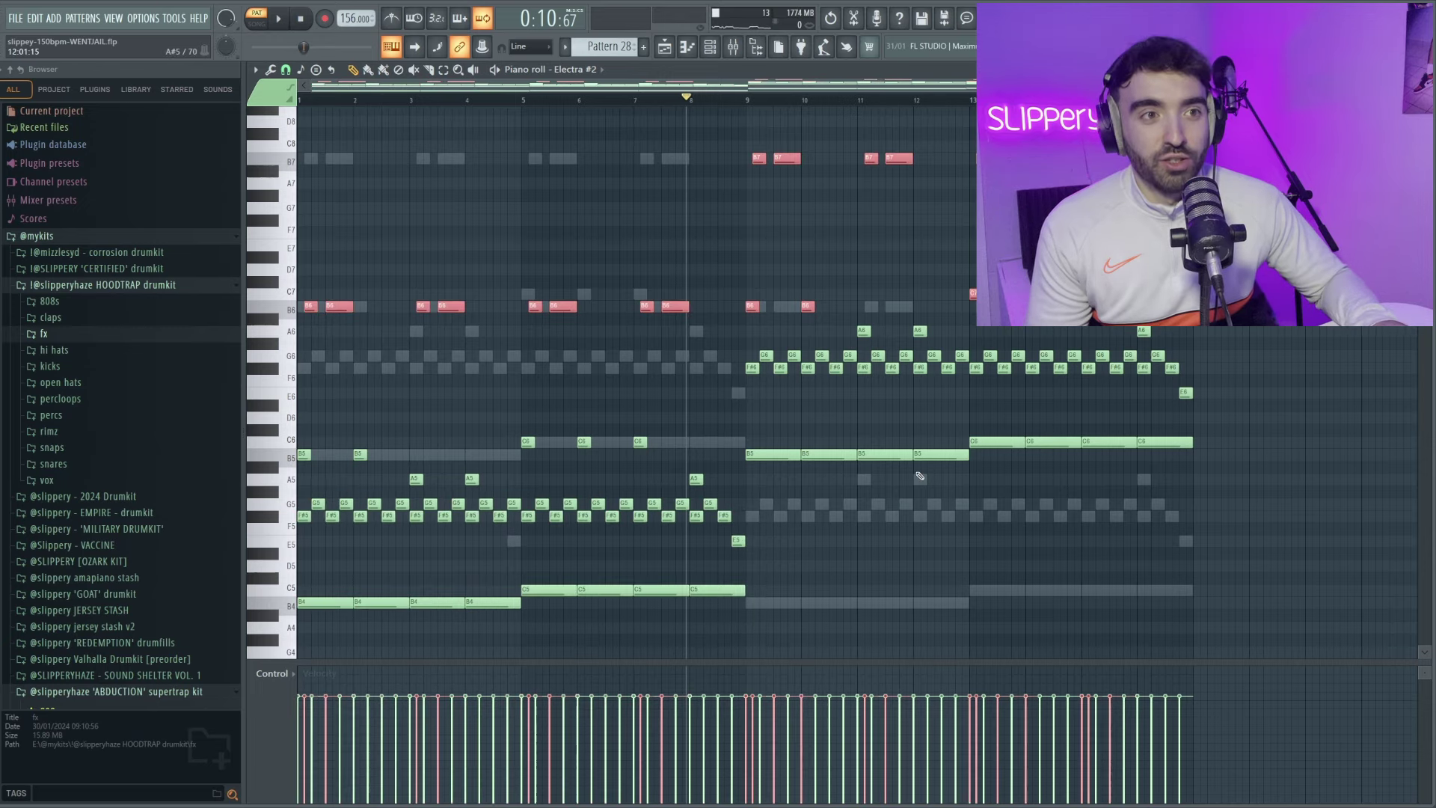
left_click_drag(770, 436, 1055, 490)
left_click_drag(801, 605, 441, 576)
key("F5")
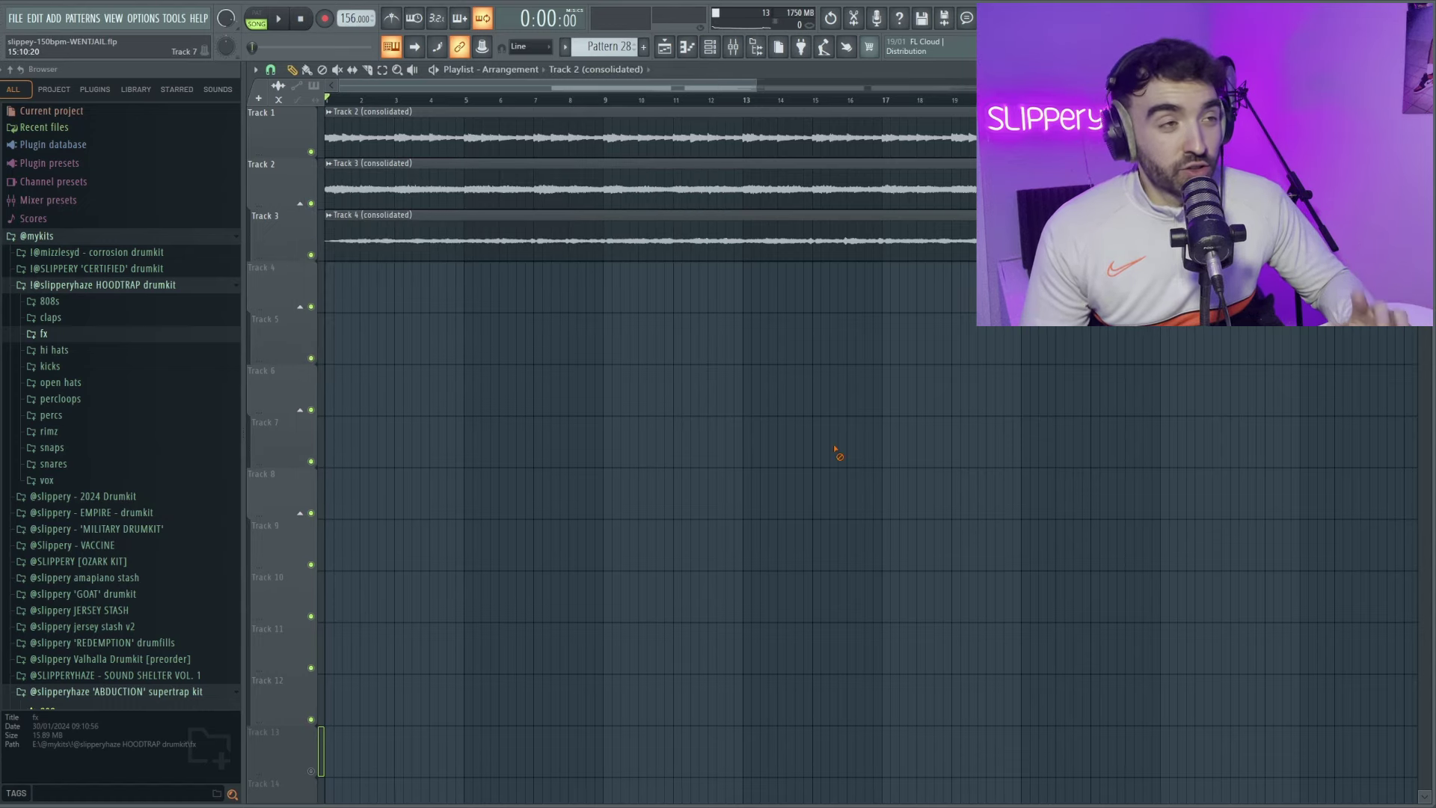
Scroll the playlist to review the consolidated melody tracks.
scroll(609, 392, "down", 2)
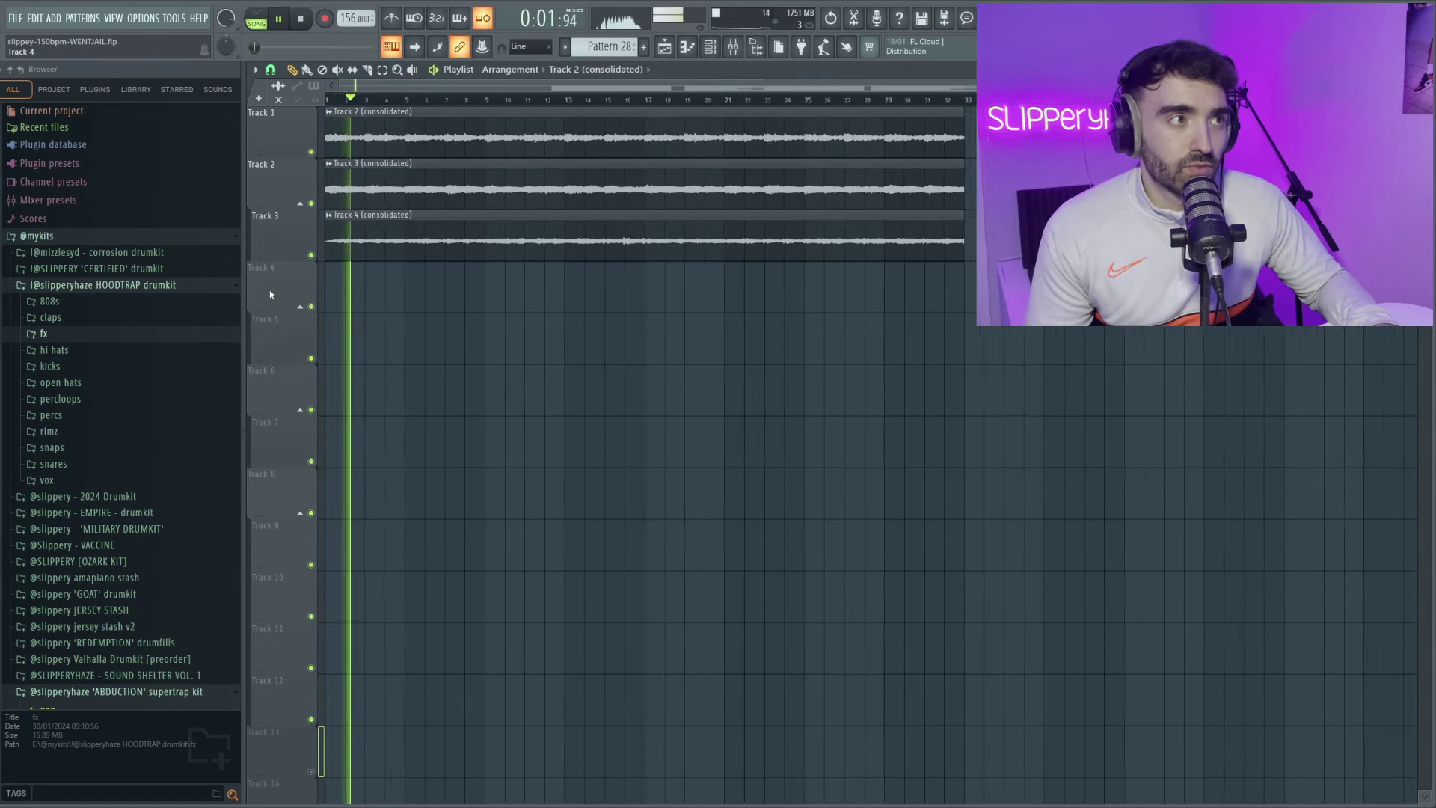
scroll(493, 341, "up", 2)
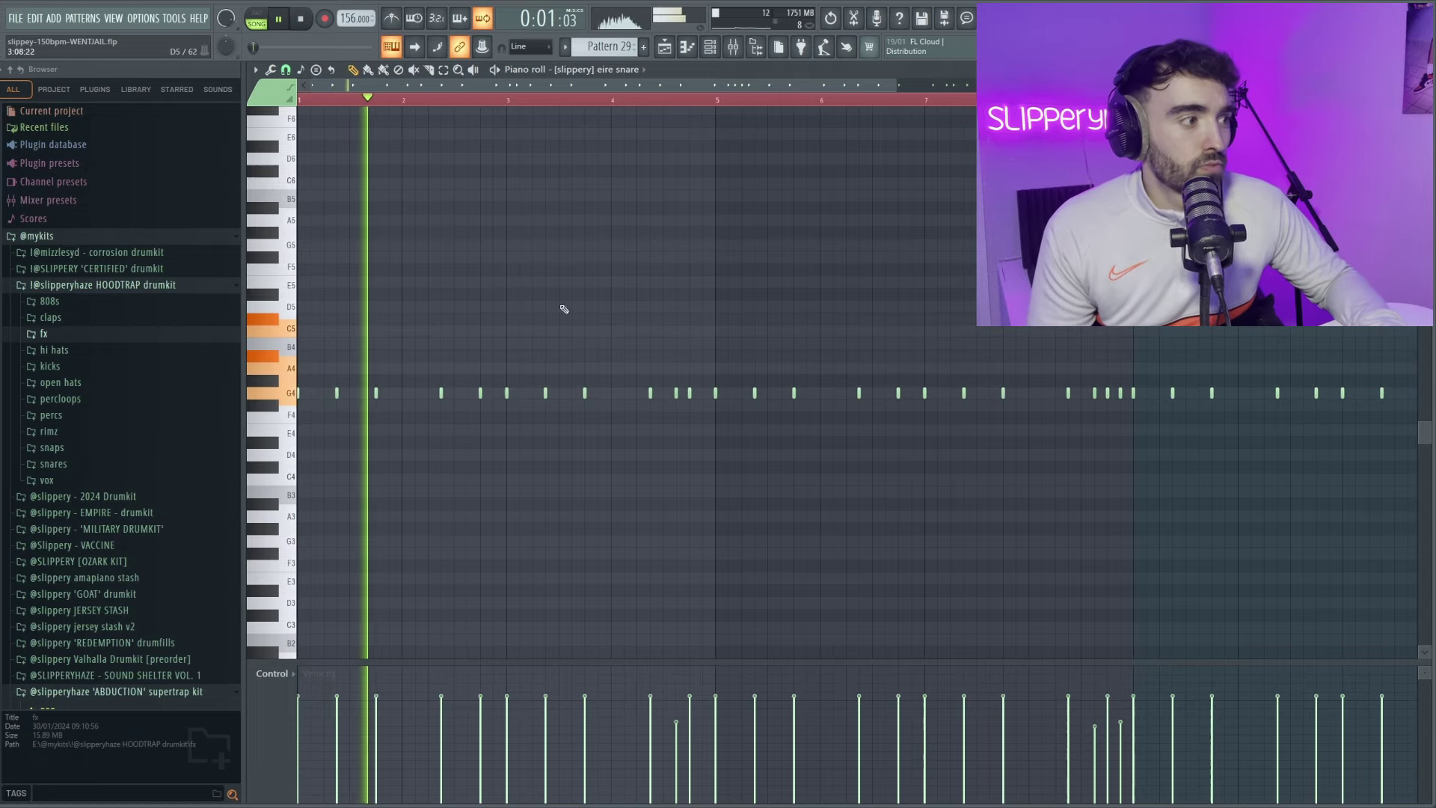
Select all the notes of the eire snare roll to review it.
scroll(617, 288, "down", 2)
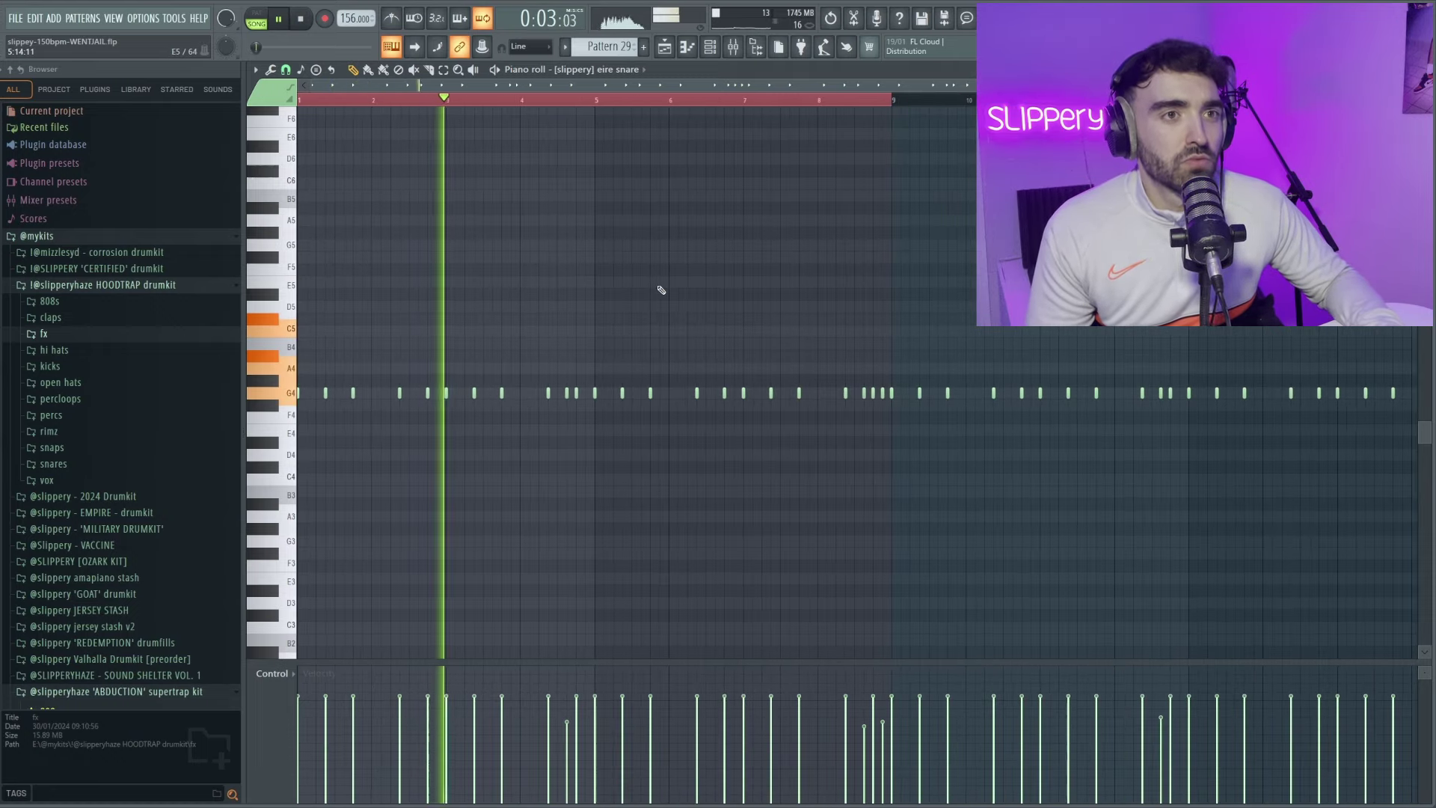
key("ctrl+a")
scroll(661, 279, "down", 2)
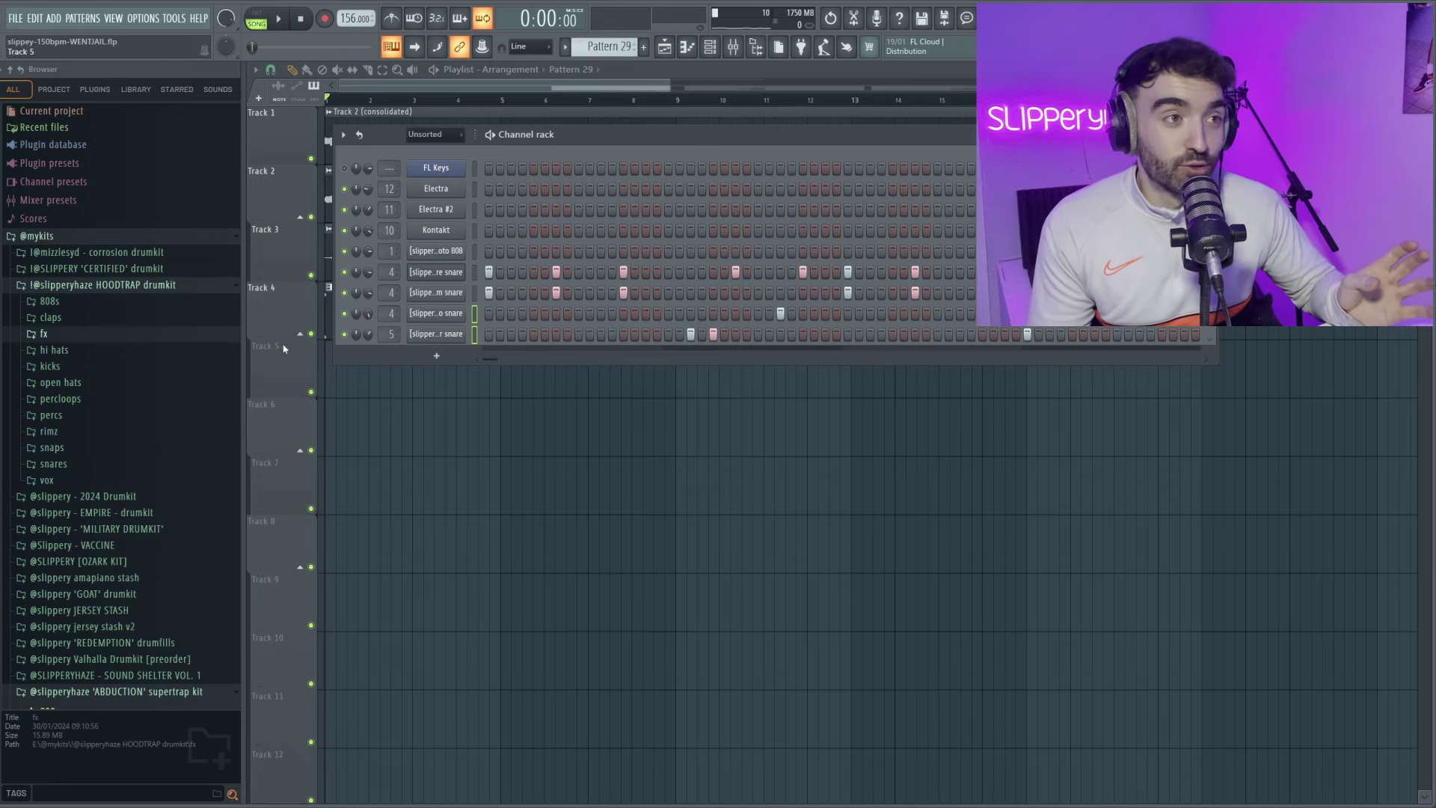
Play Pattern 29 to hear the added snare, snap, clap and perc channels.
key("space")
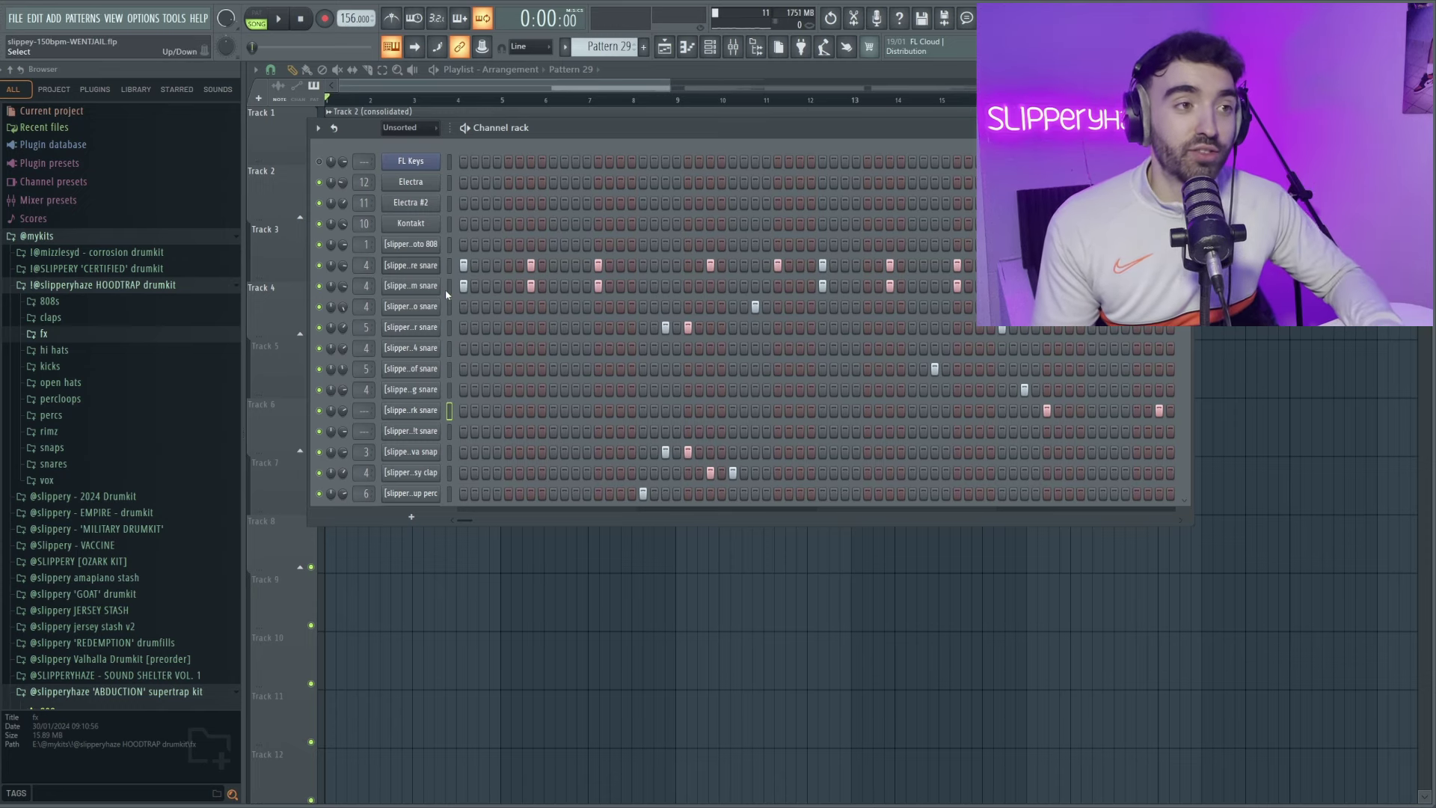
key("space")
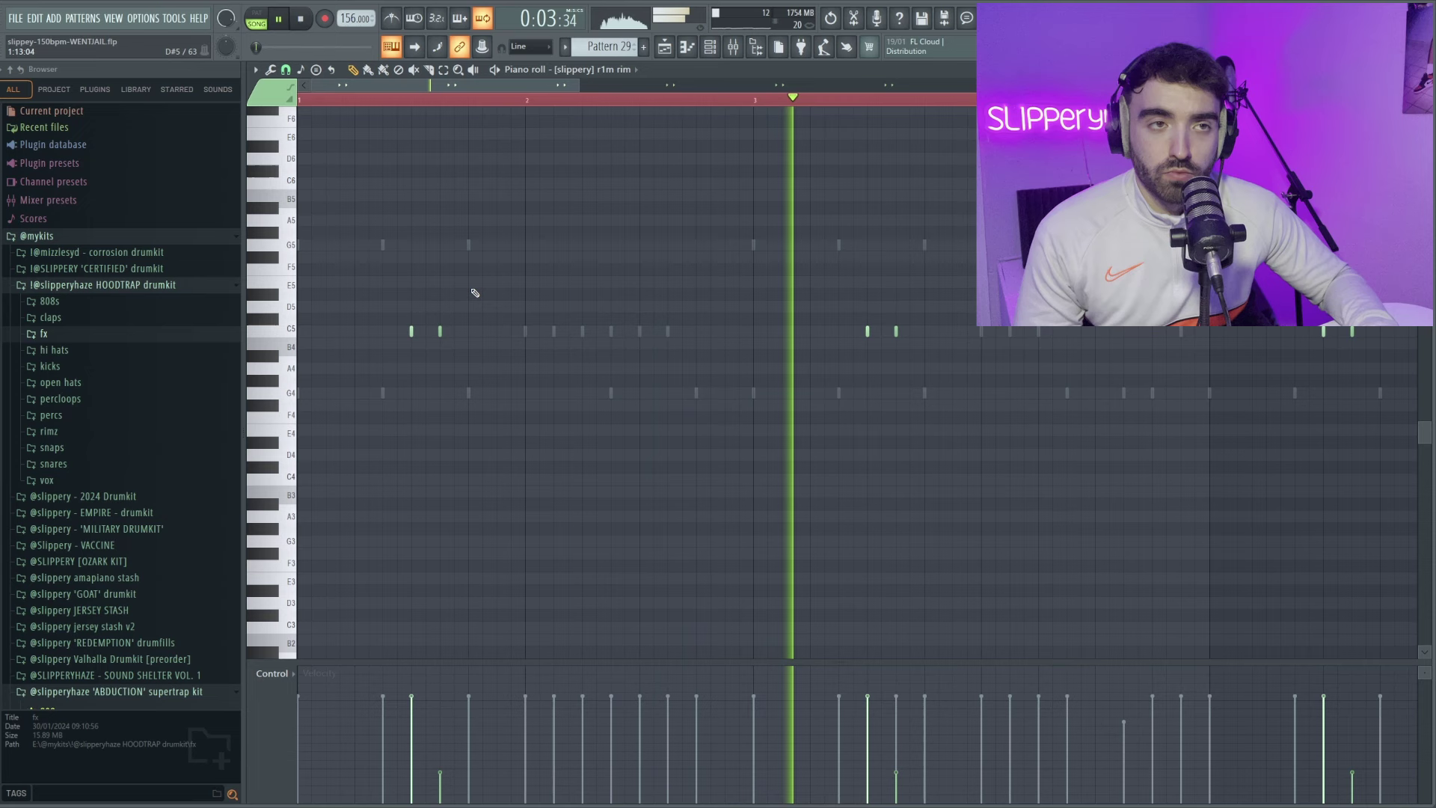
Play the rollme snare roll descending from G5 to C#5 with the channel rack up.
key("F6")
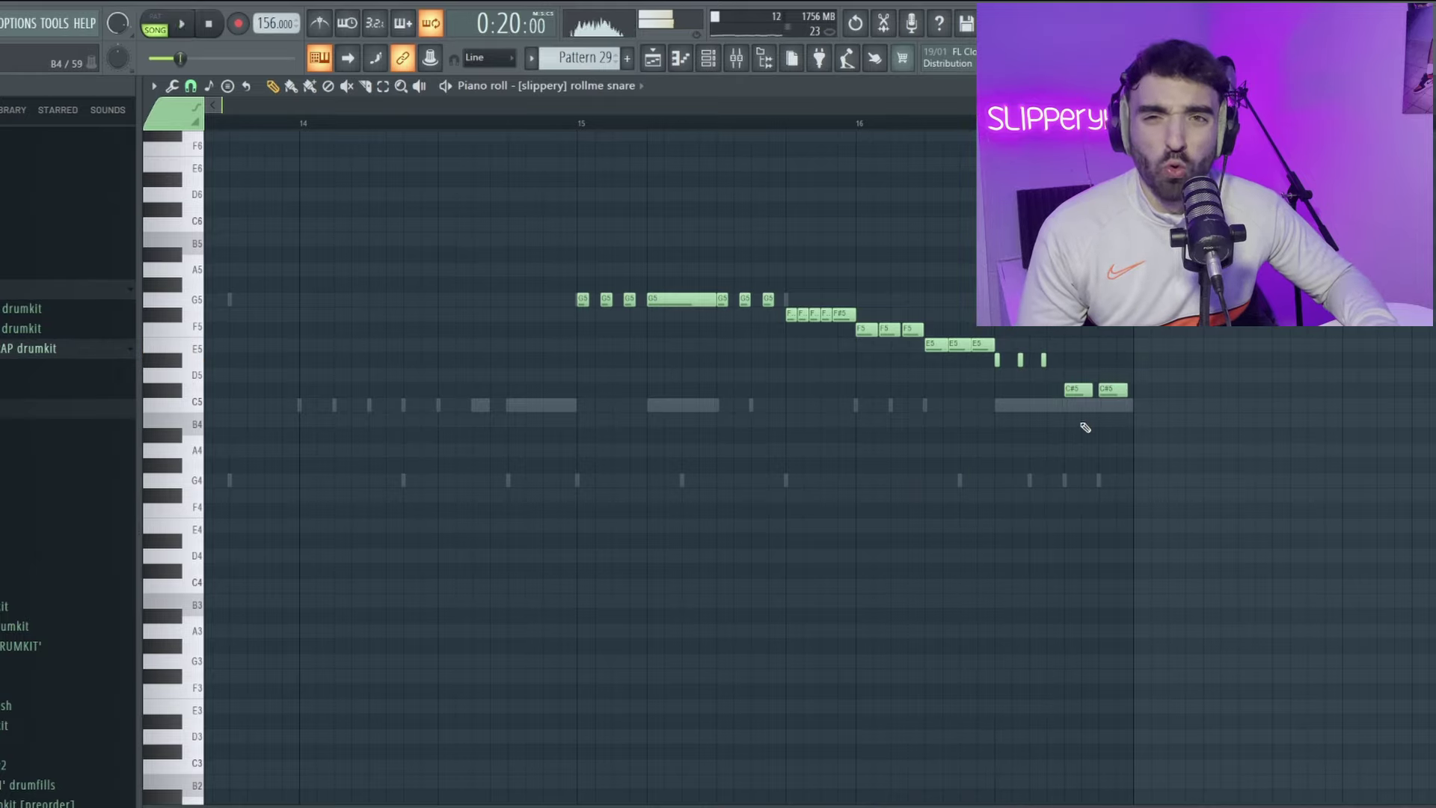
key("space")
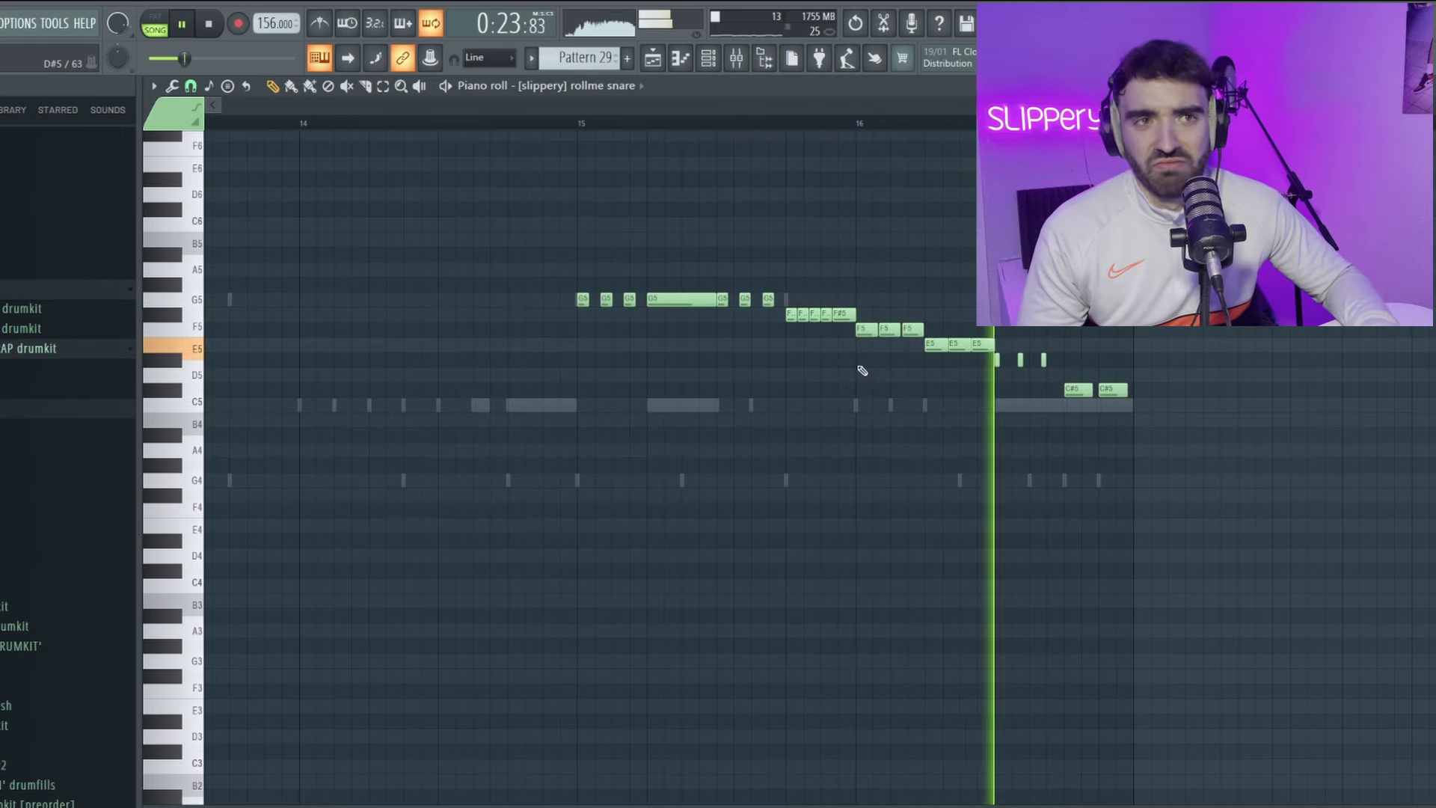
scroll(881, 437, "down", 3)
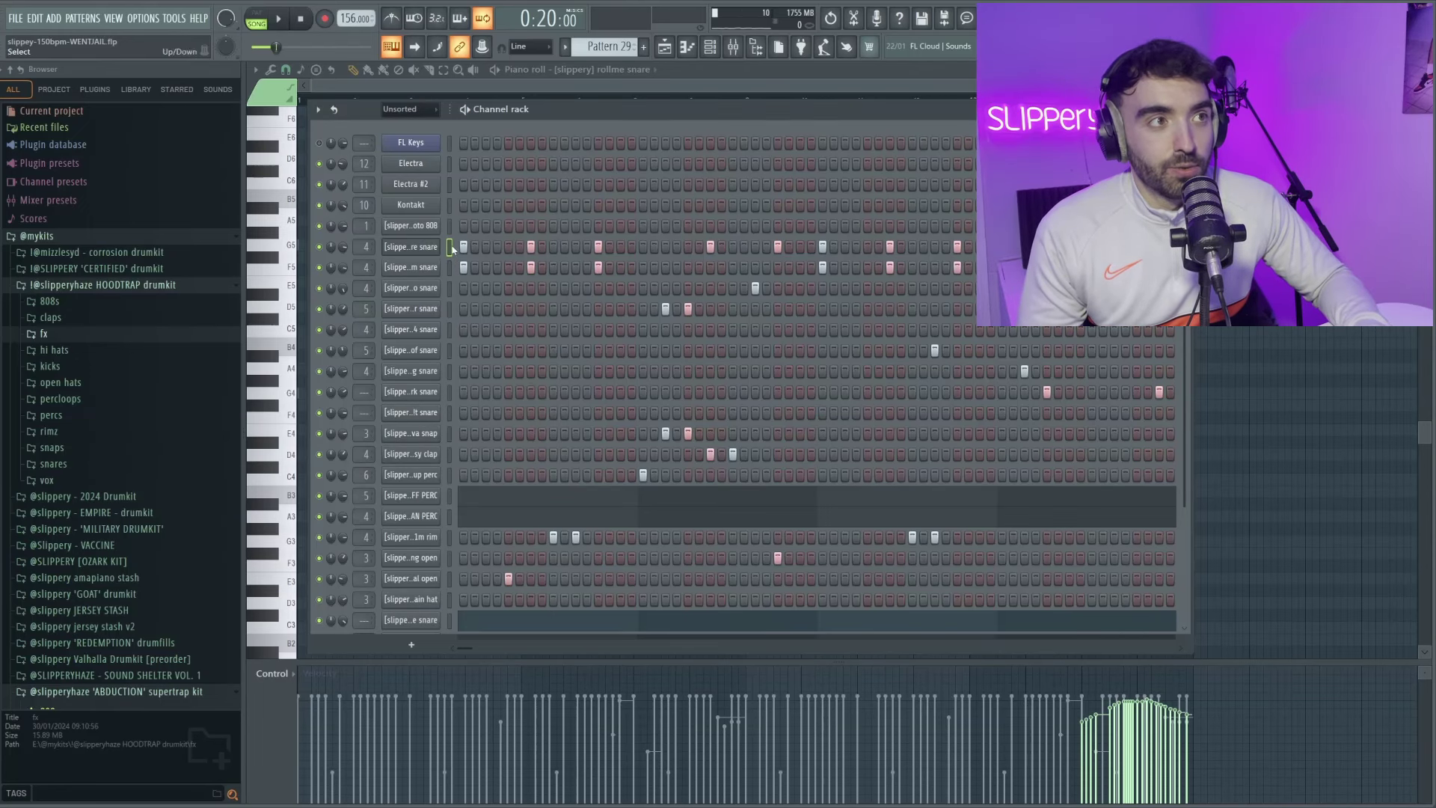
Open the goto 808 notes in the piano roll and play the pattern.
left_click(447, 228)
key("F7")
key("space")
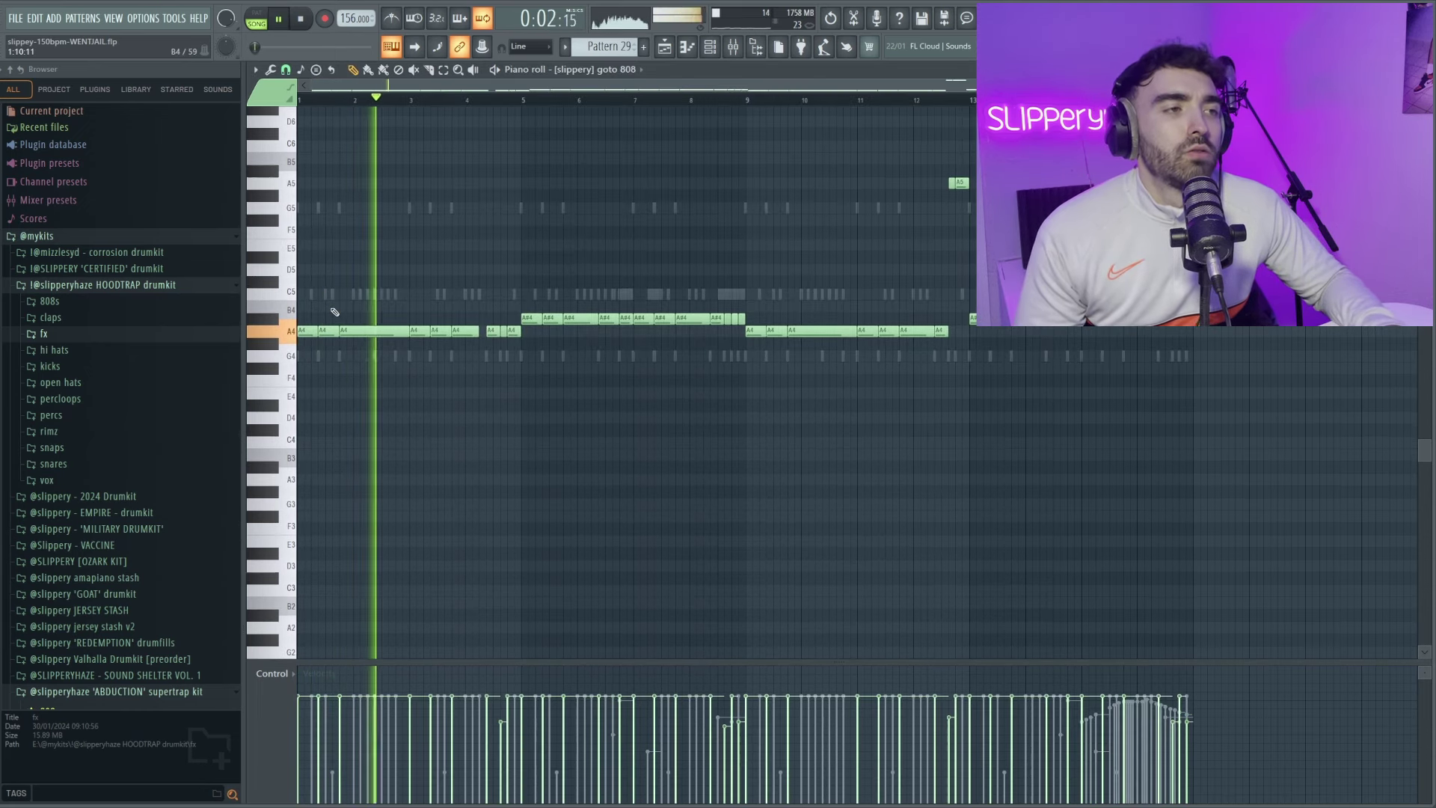
scroll(403, 288, "up", 3)
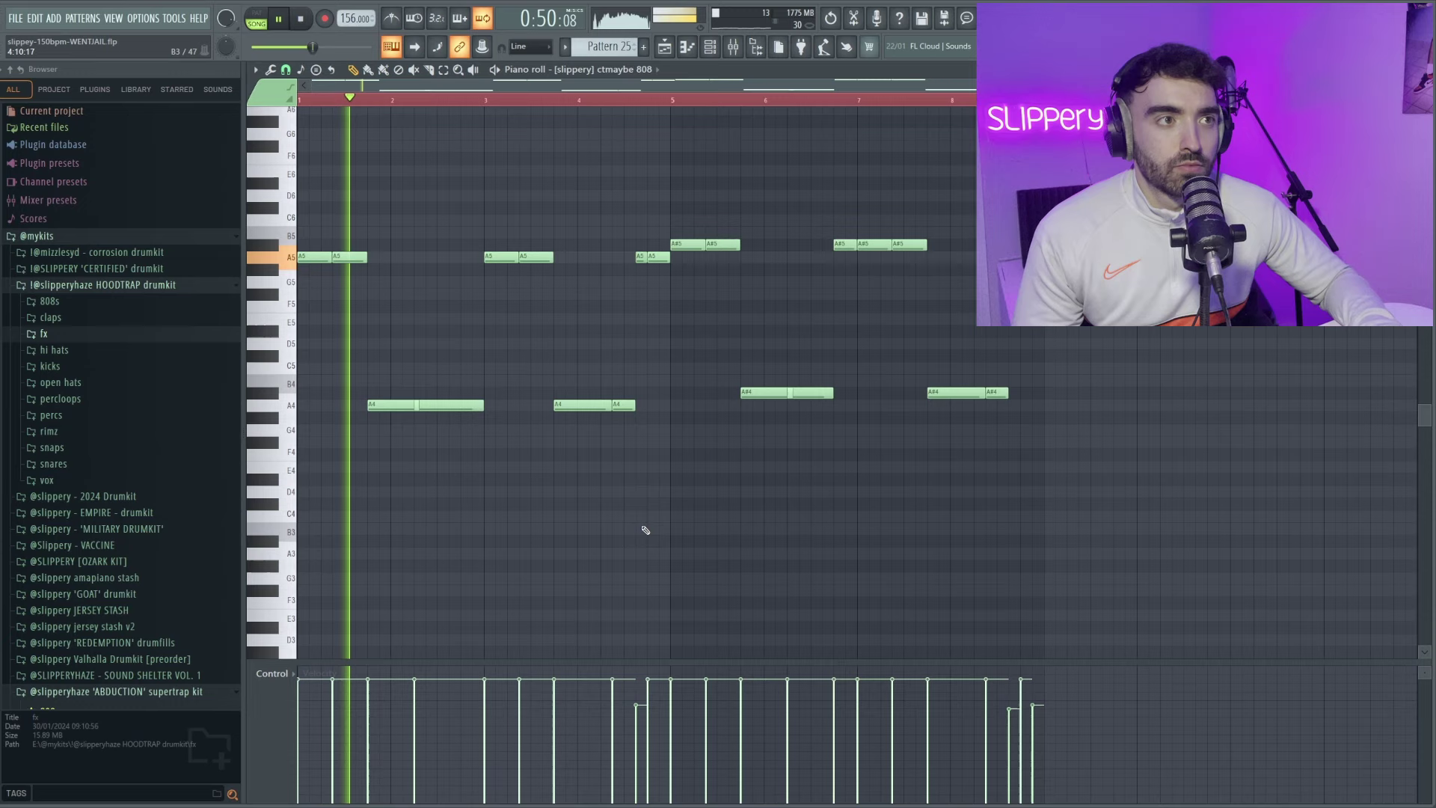
Play back the hoodtrap 808 pattern.
scroll(387, 330, "up", 3)
scroll(452, 317, "down", 2)
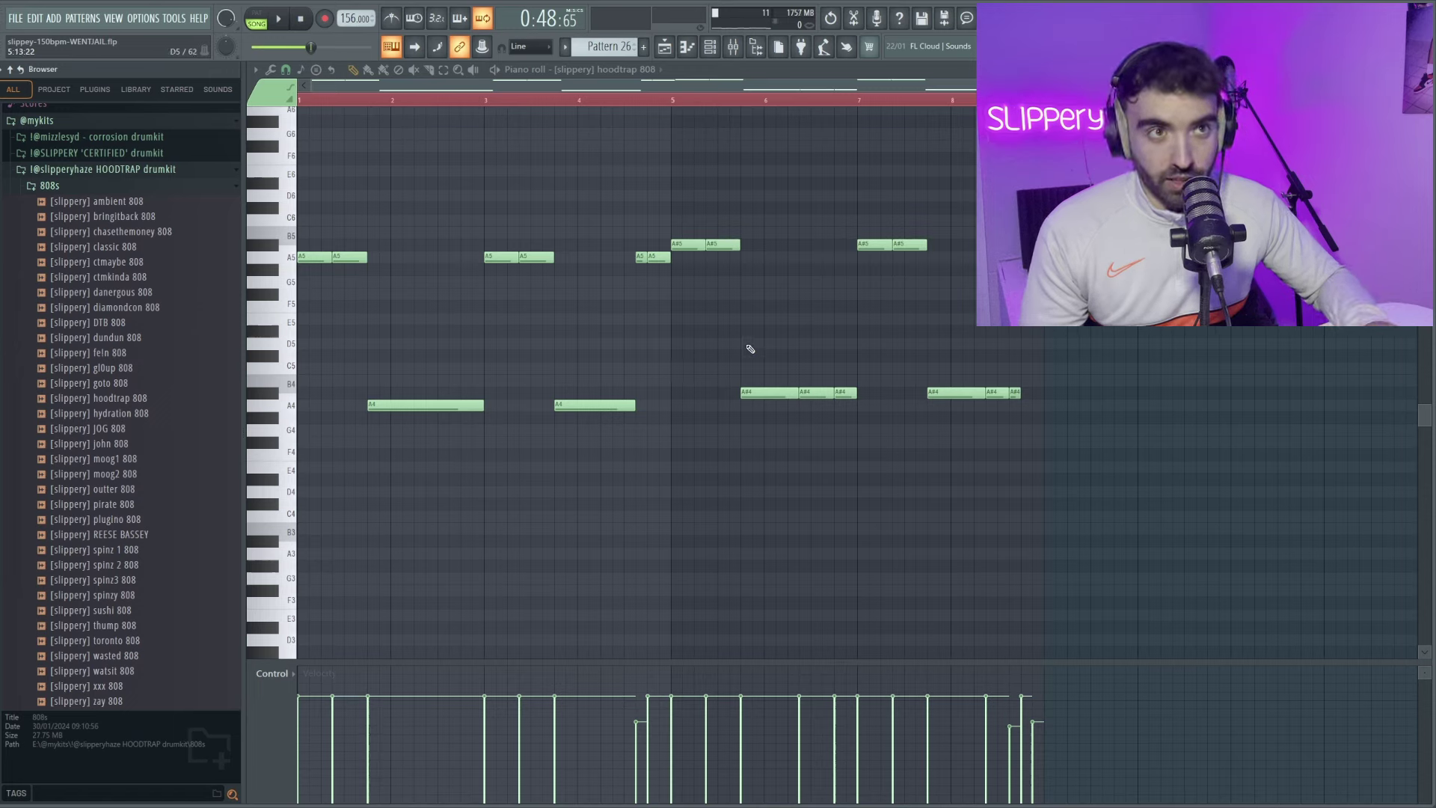
key("space")
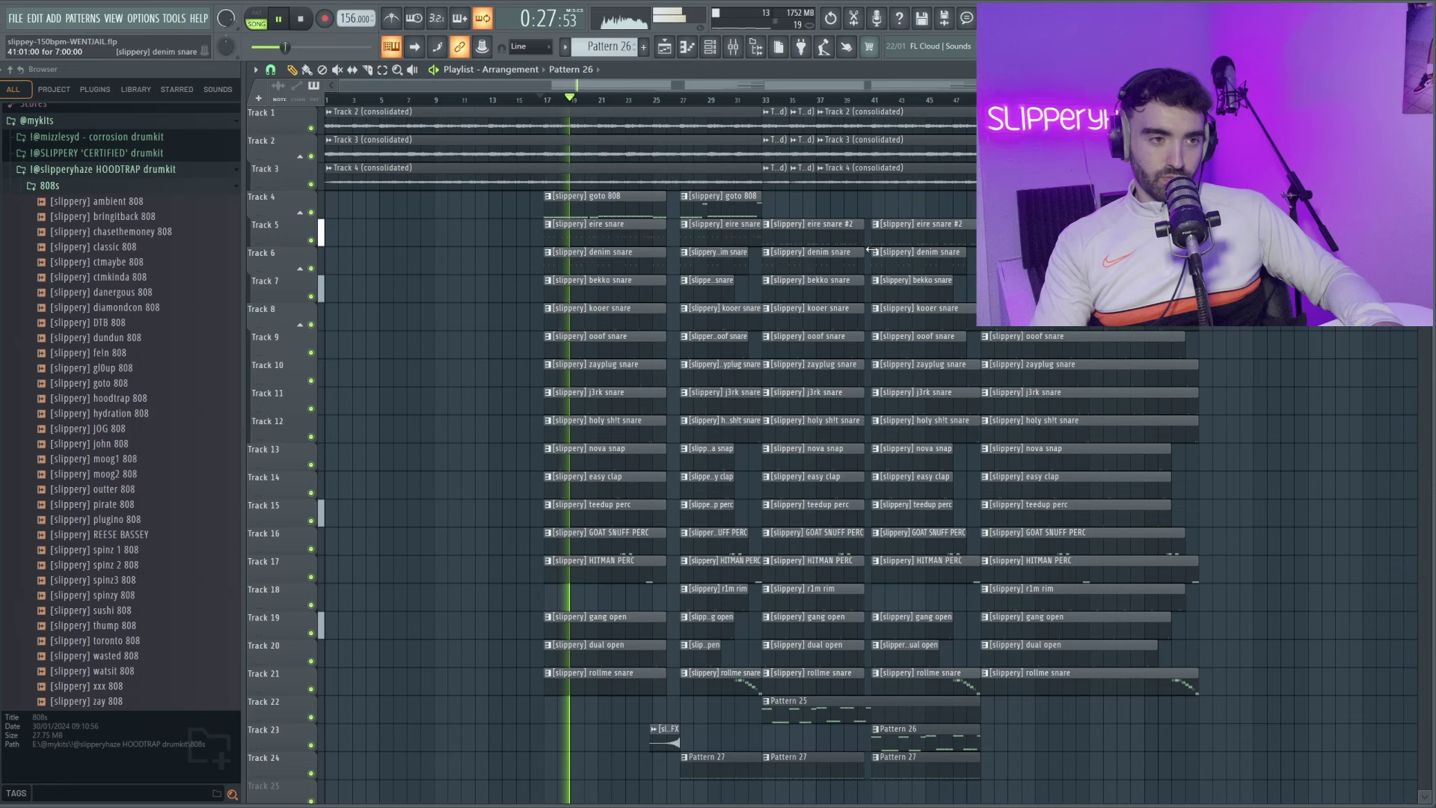
scroll(1105, 446, "up", 1)
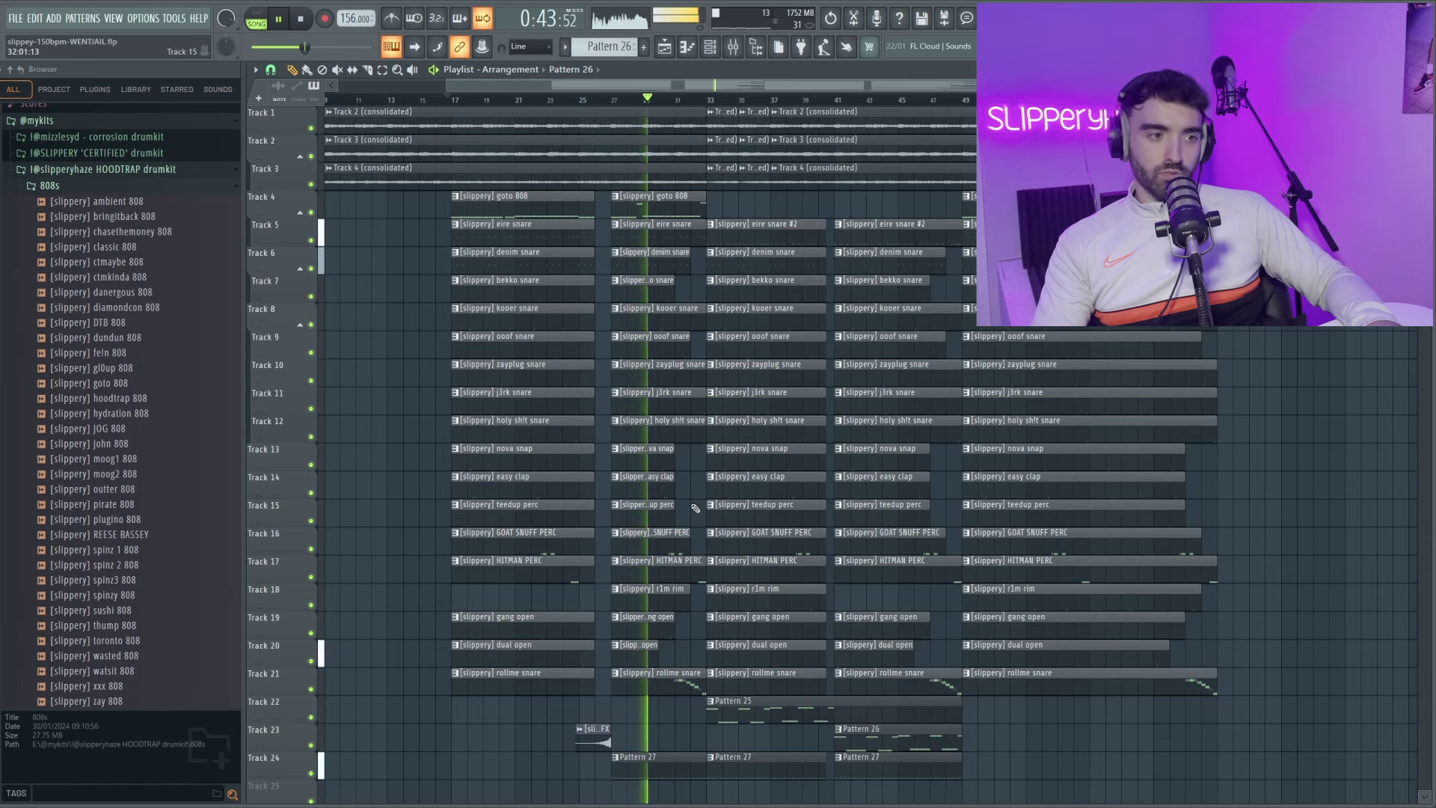
scroll(696, 508, "up", 6)
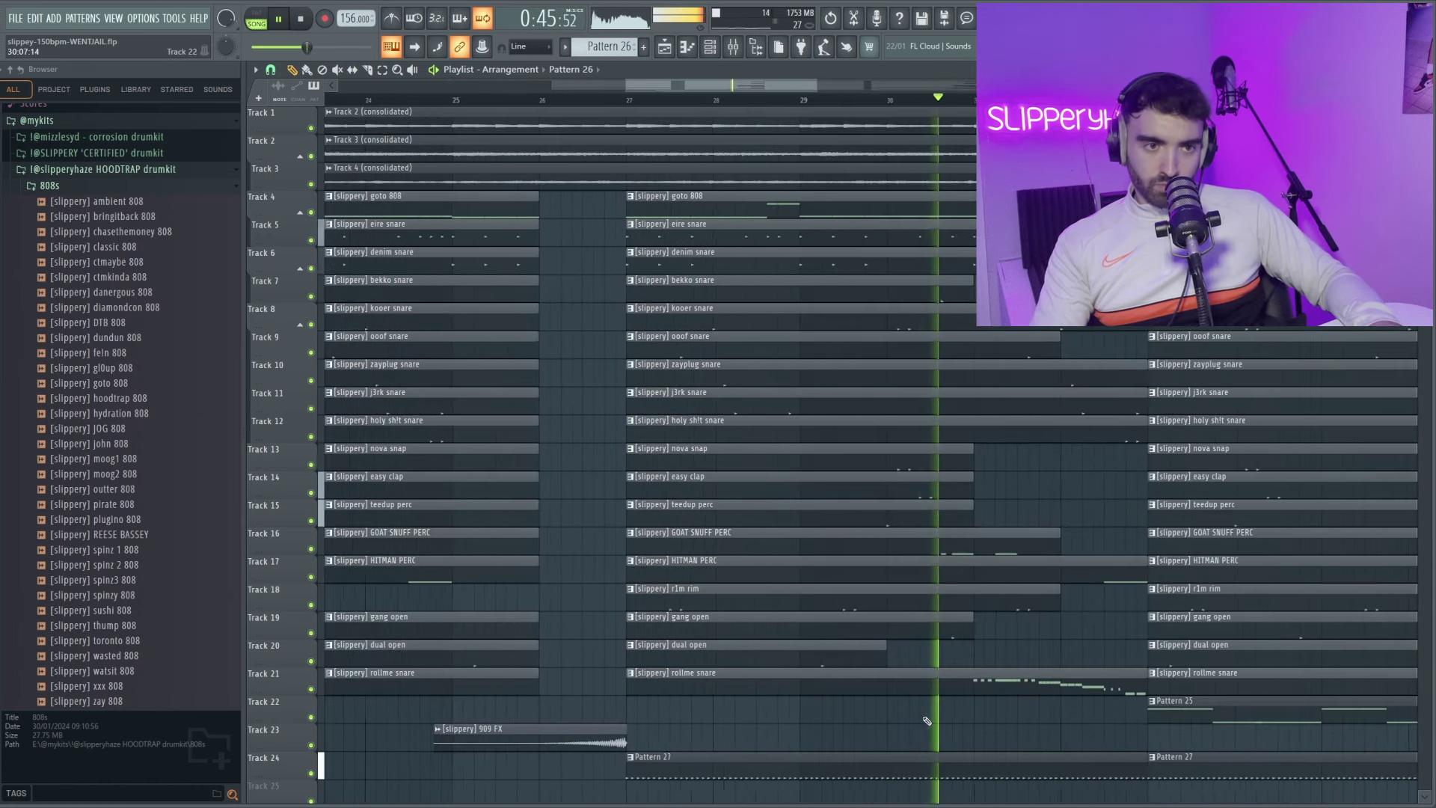
scroll(928, 720, "down", 6)
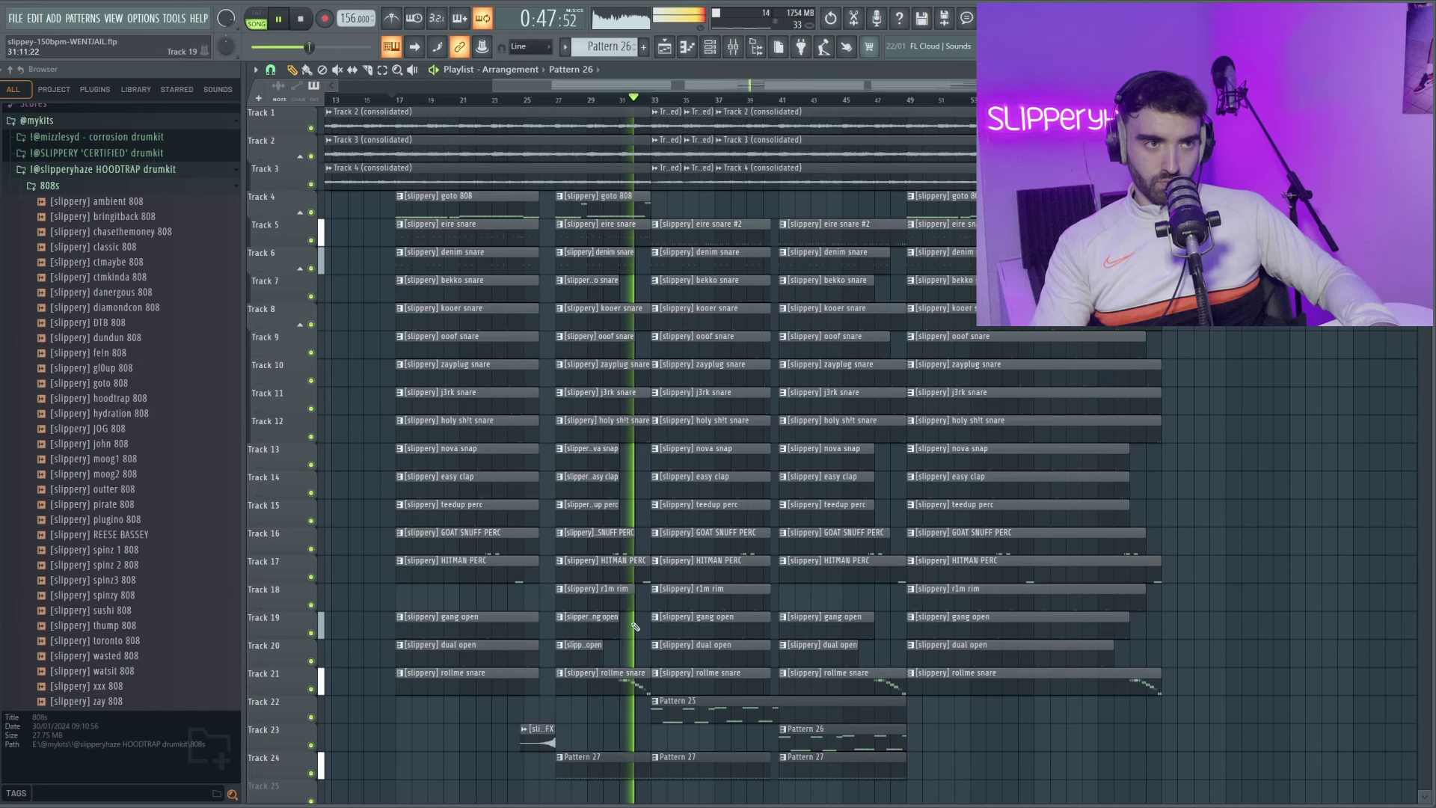
scroll(670, 527, "down", 2)
scroll(748, 546, "up", 4)
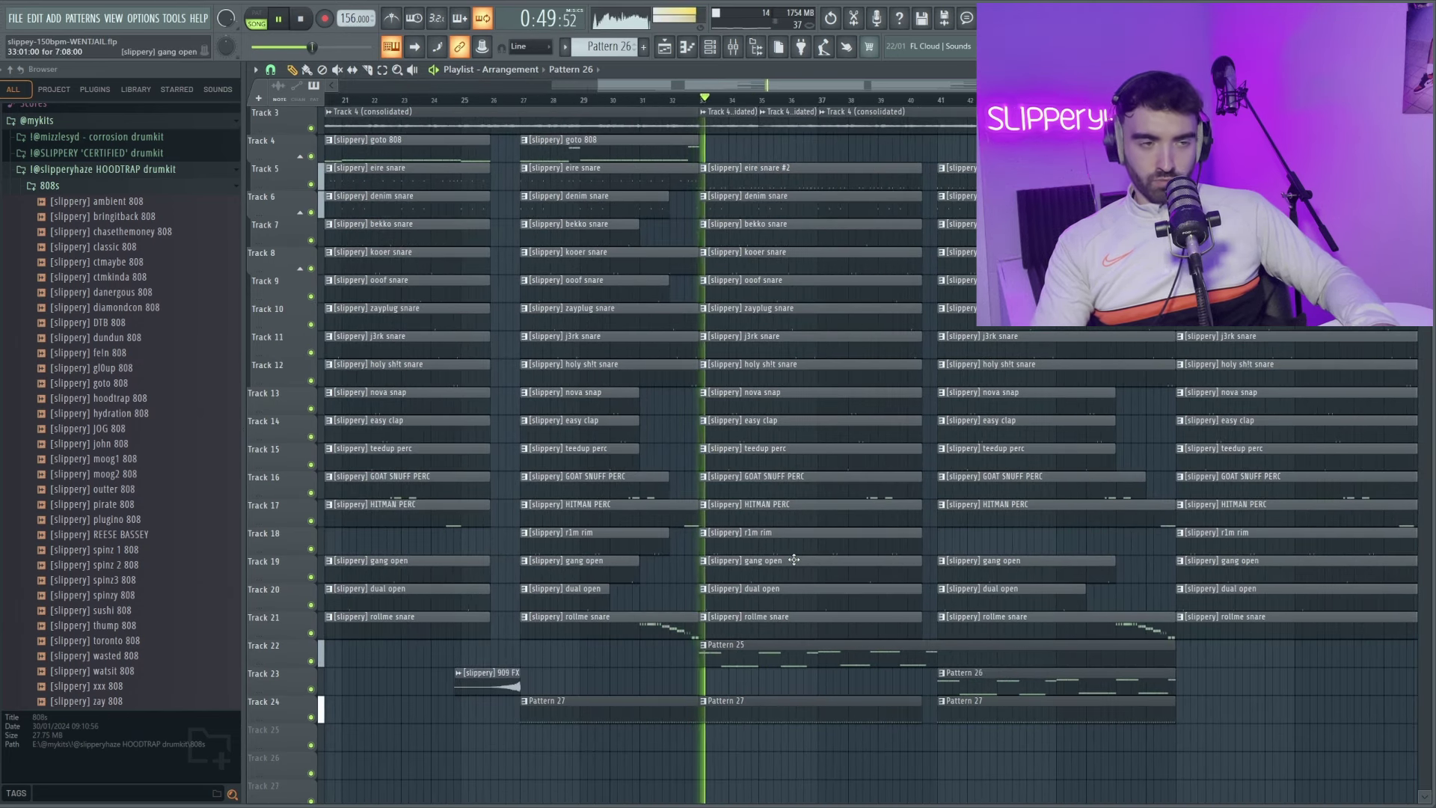
scroll(796, 552, "up", 2)
scroll(815, 550, "down", 4)
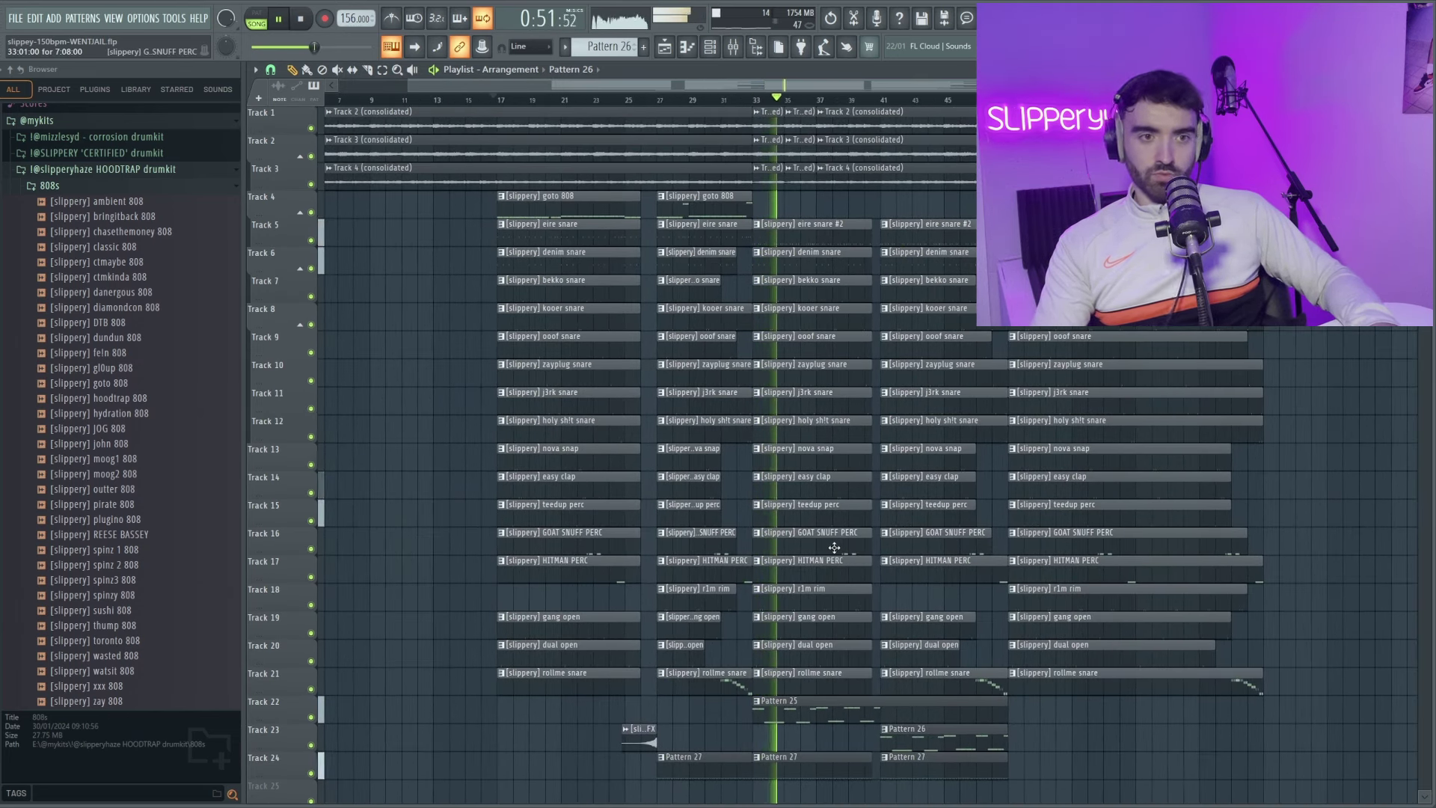
scroll(932, 724, "up", 10)
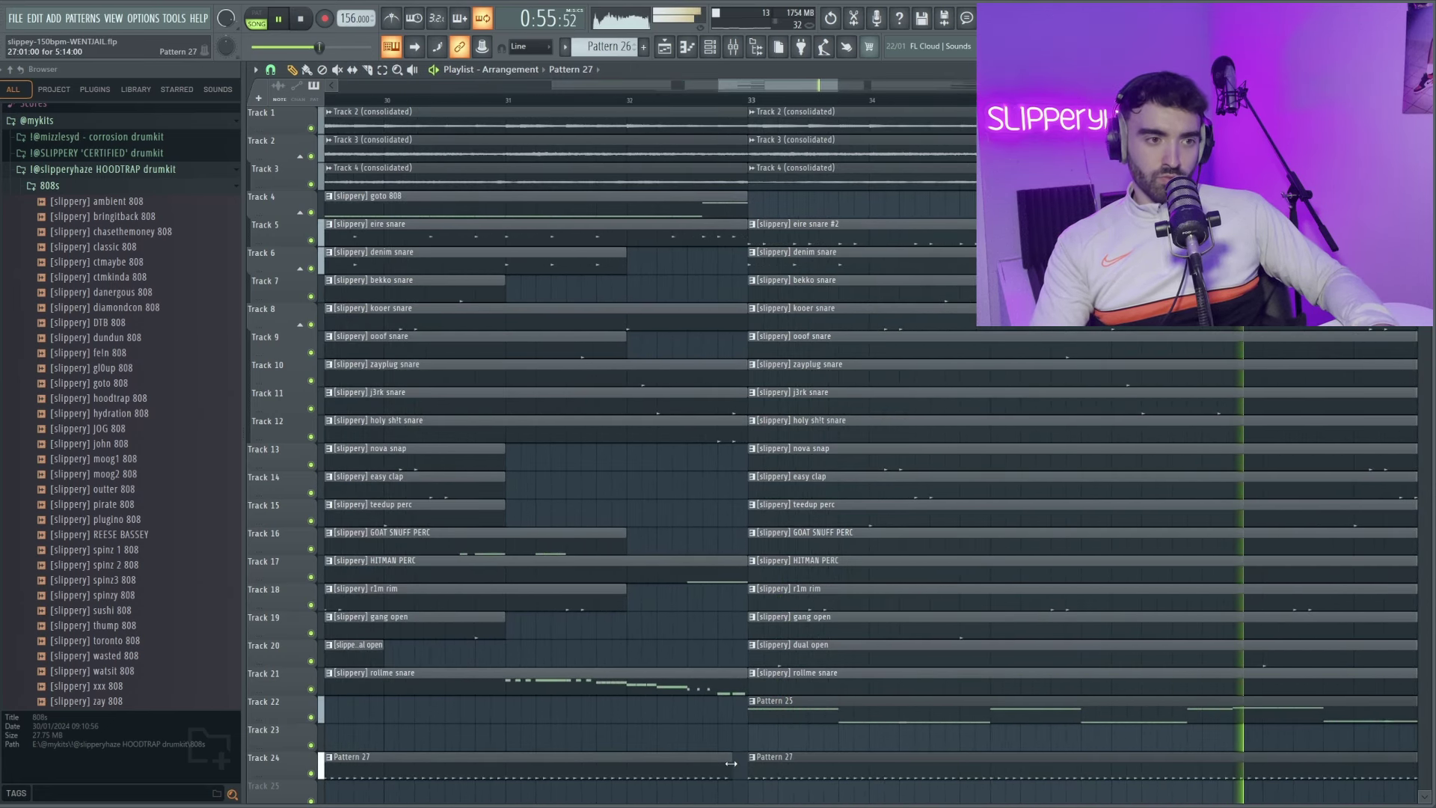
scroll(682, 769, "down", 8)
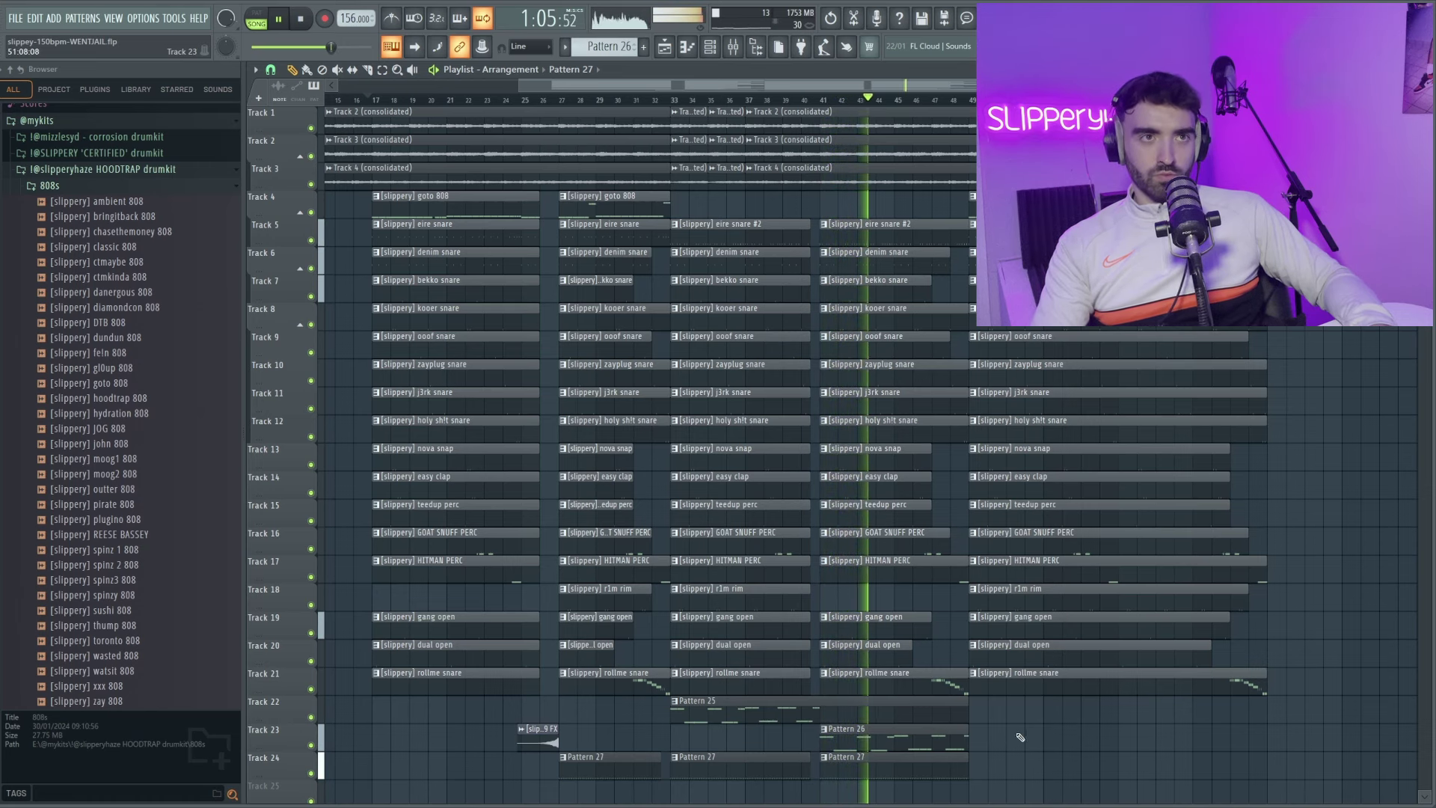
scroll(1039, 731, "down", 3)
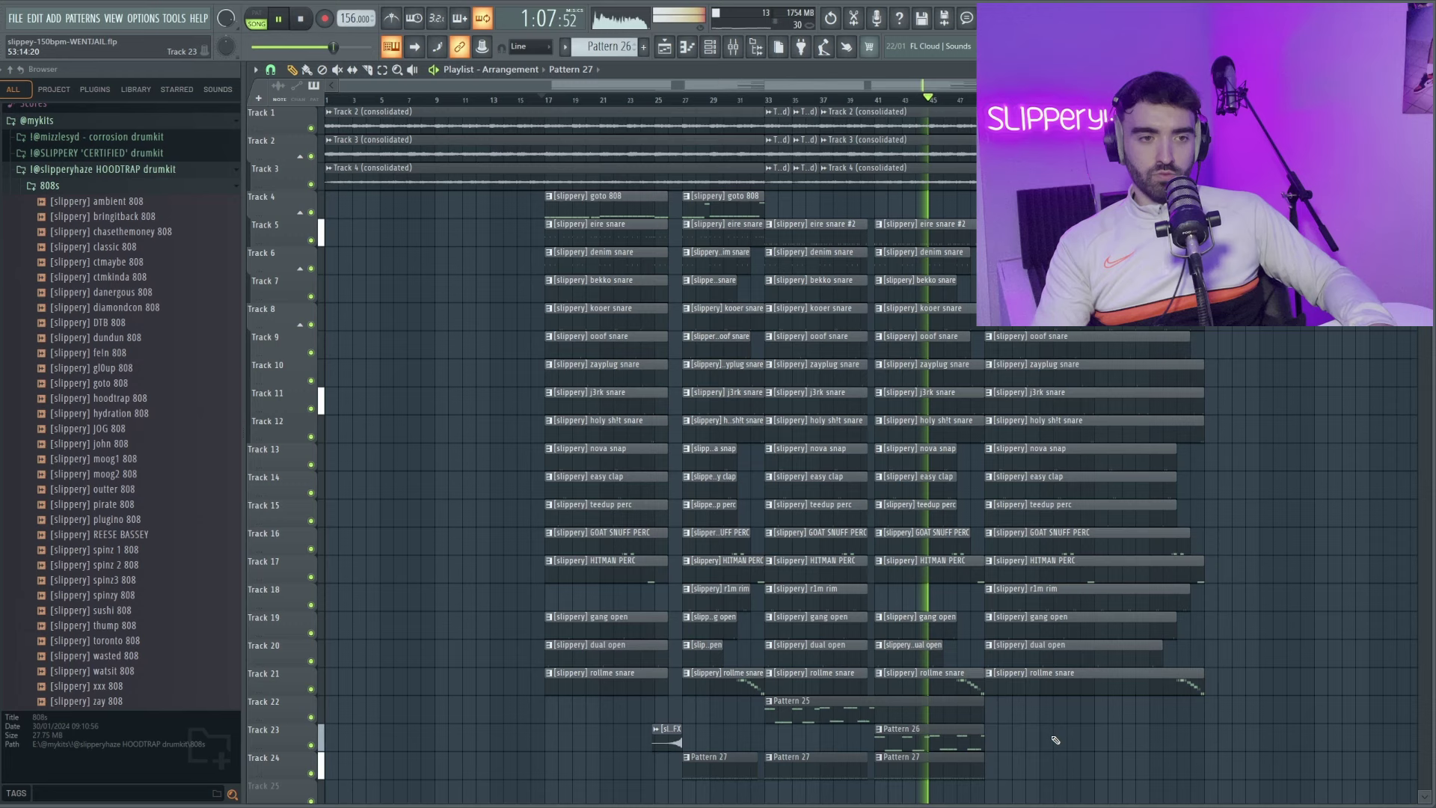
scroll(1015, 784, "up", 4)
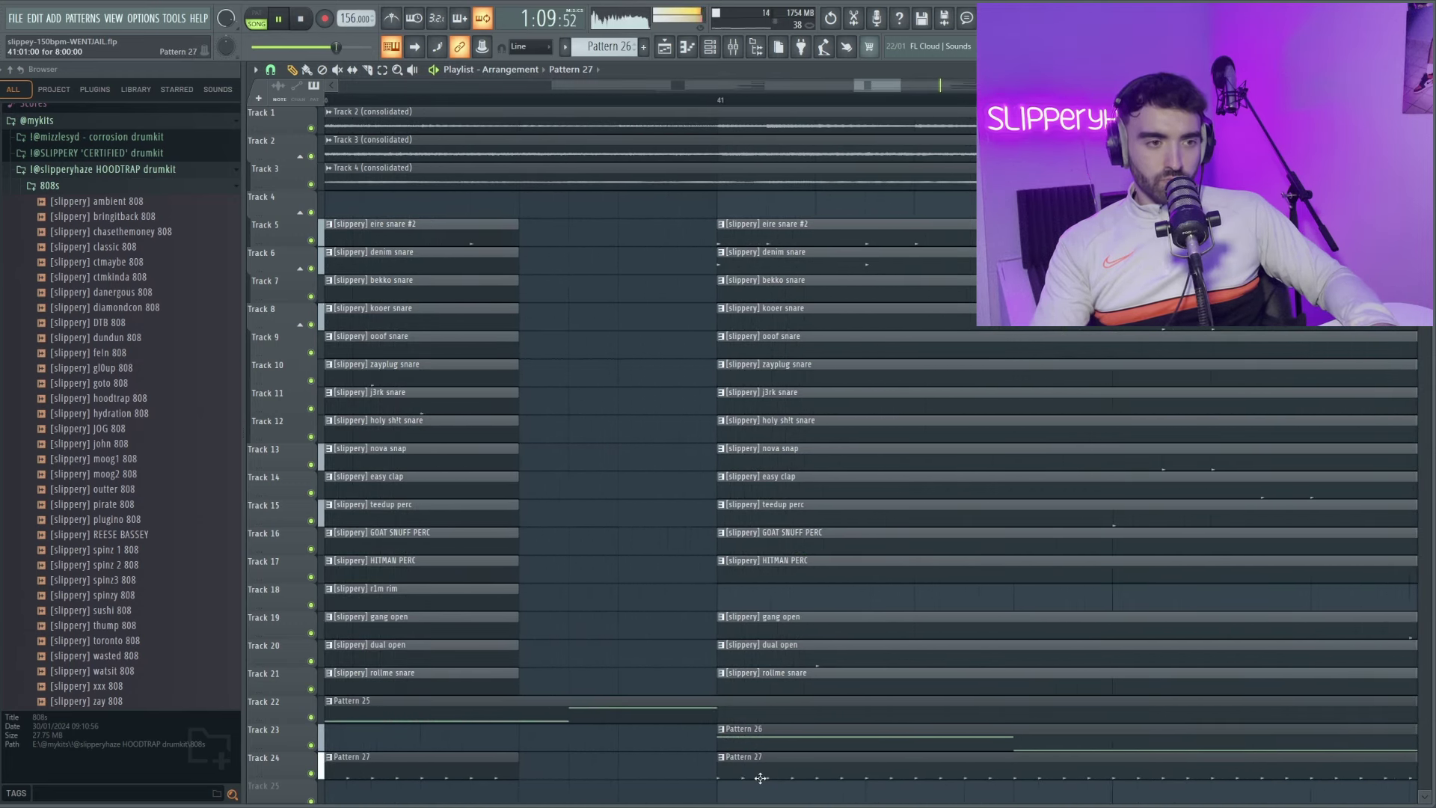
scroll(1030, 750, "down", 2)
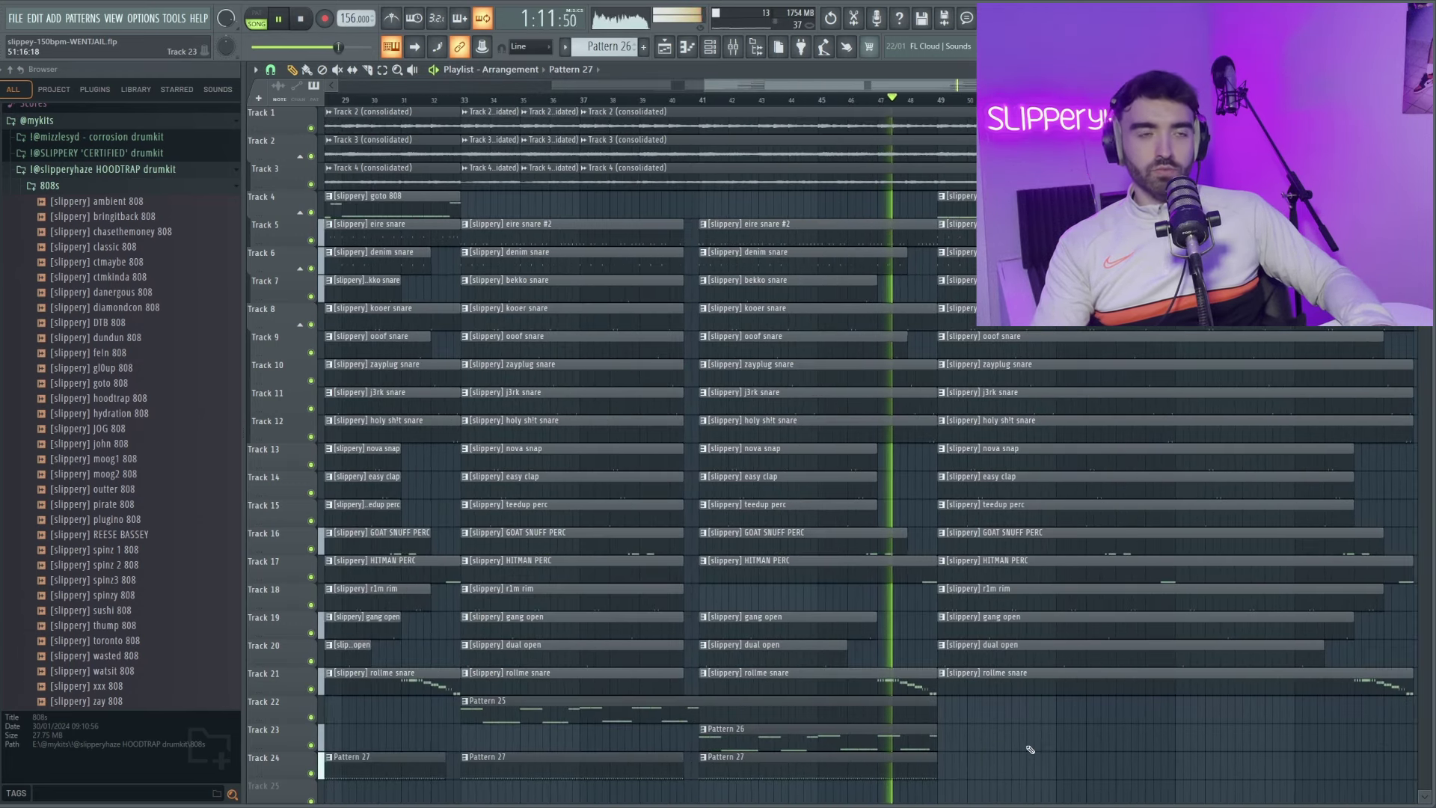
scroll(1197, 735, "down", 2)
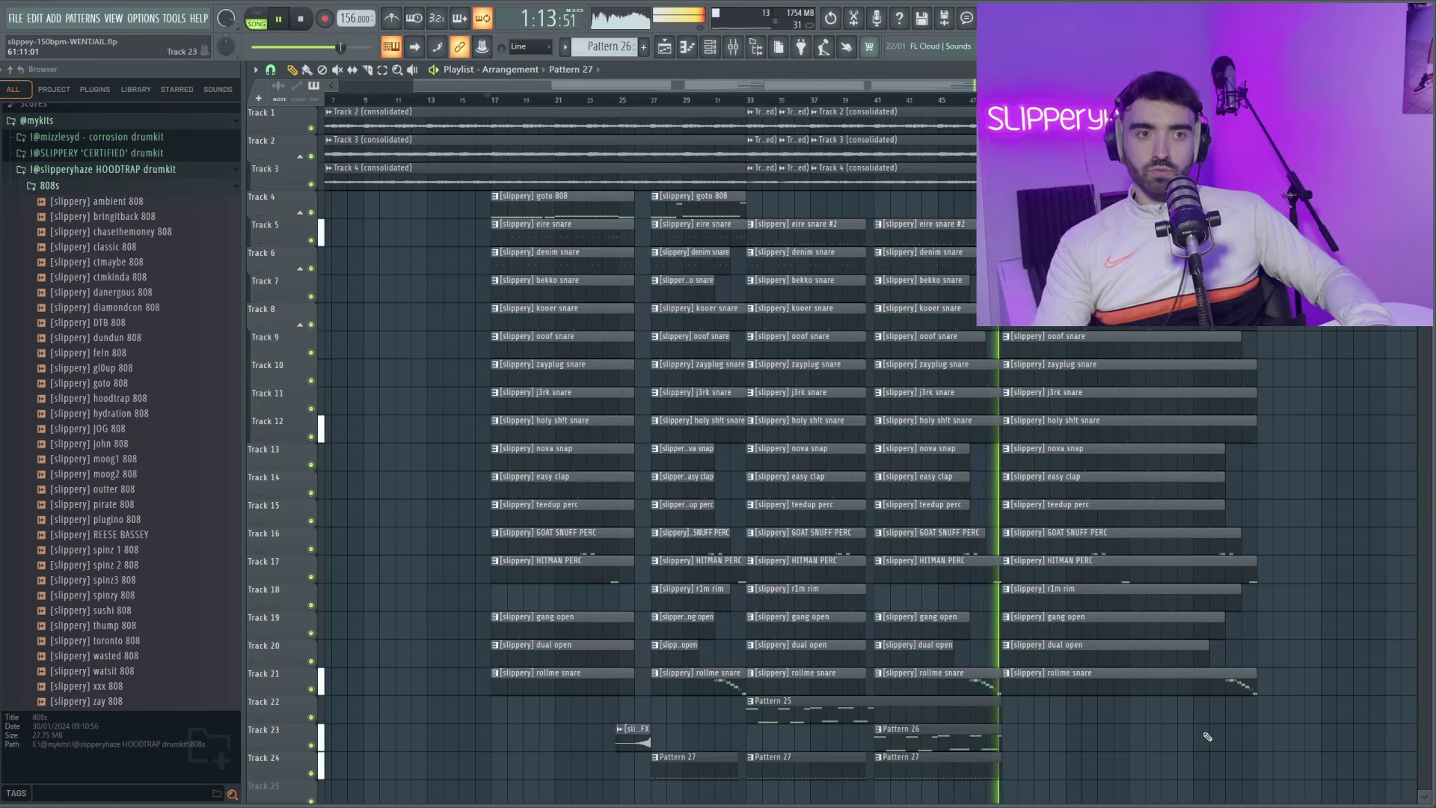